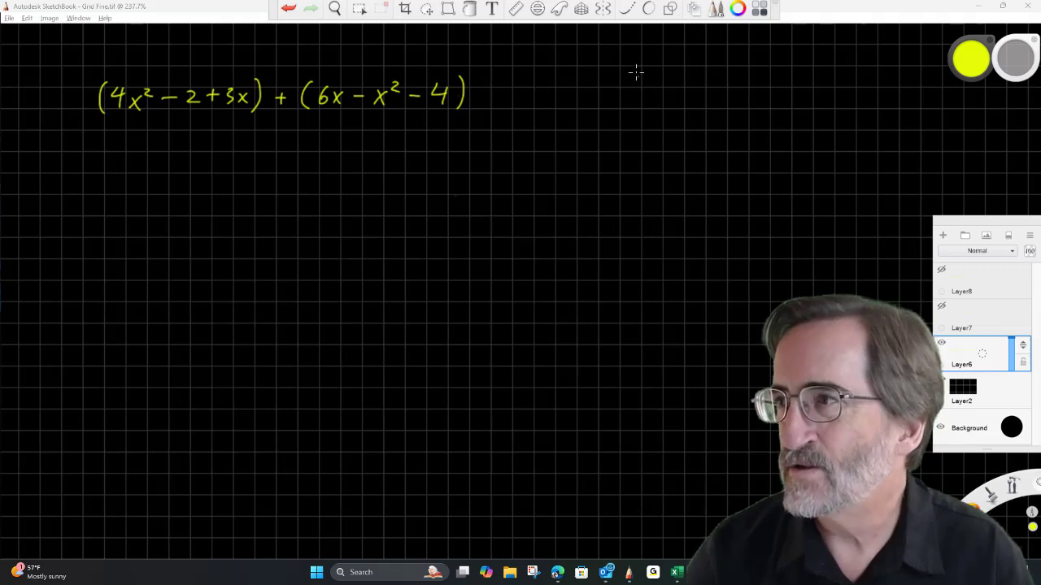
Handwrite 'Like Terms' with bullets '- same variables' and '- same exponents' at the upper right in yellow.
mouse_move(632, 68)
left_mouse_down()
mouse_move(631, 84)
mouse_move(755, 80)
left_mouse_up()
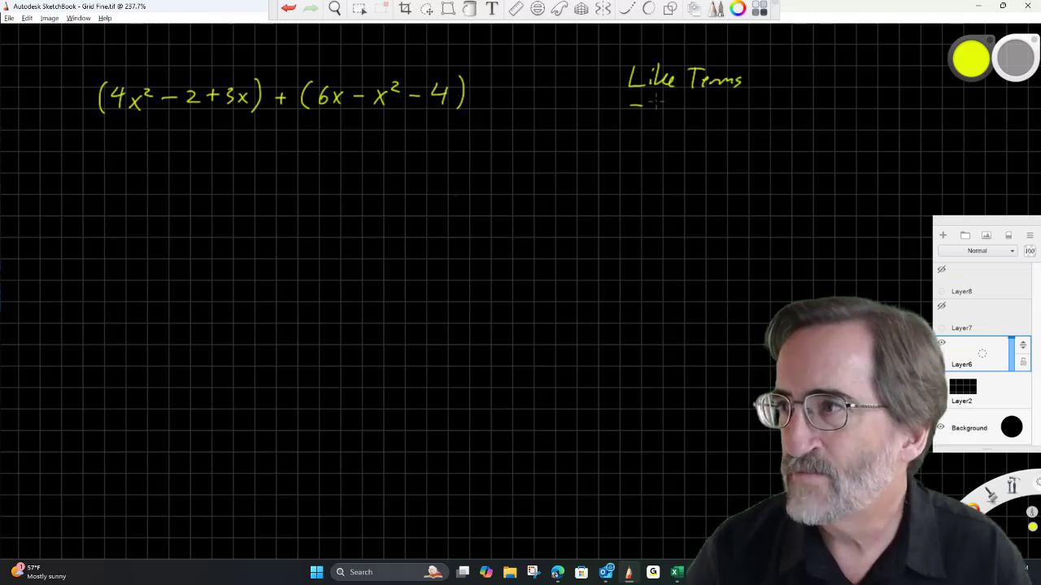
mouse_move(660, 94)
left_mouse_down()
mouse_move(655, 108)
mouse_move(791, 101)
mouse_move(802, 89)
mouse_move(810, 102)
left_mouse_up()
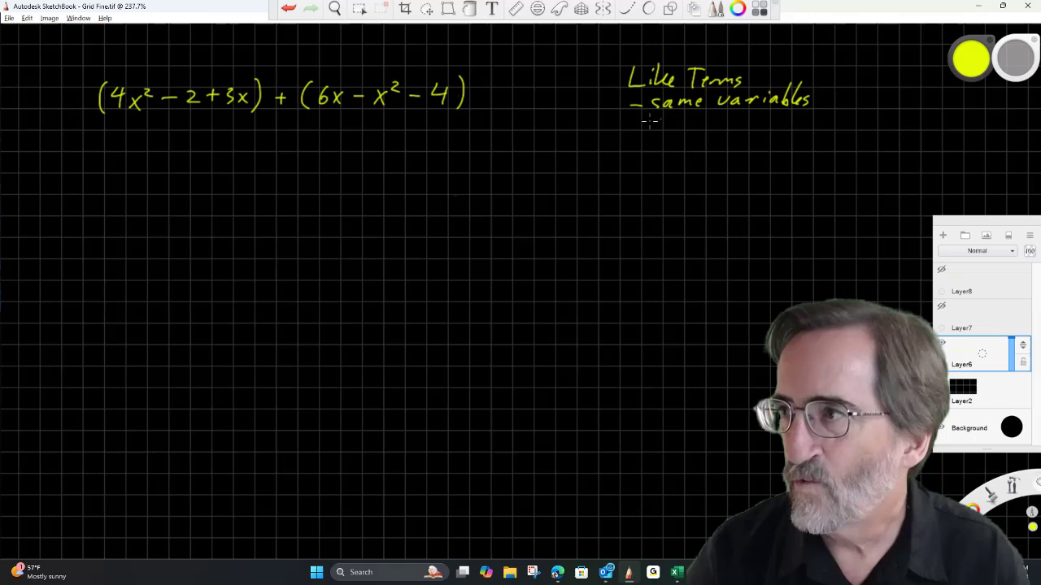
left_click_drag(631, 122, 793, 121)
Box both x² terms in green.
left_click_drag(971, 62, 944, 69)
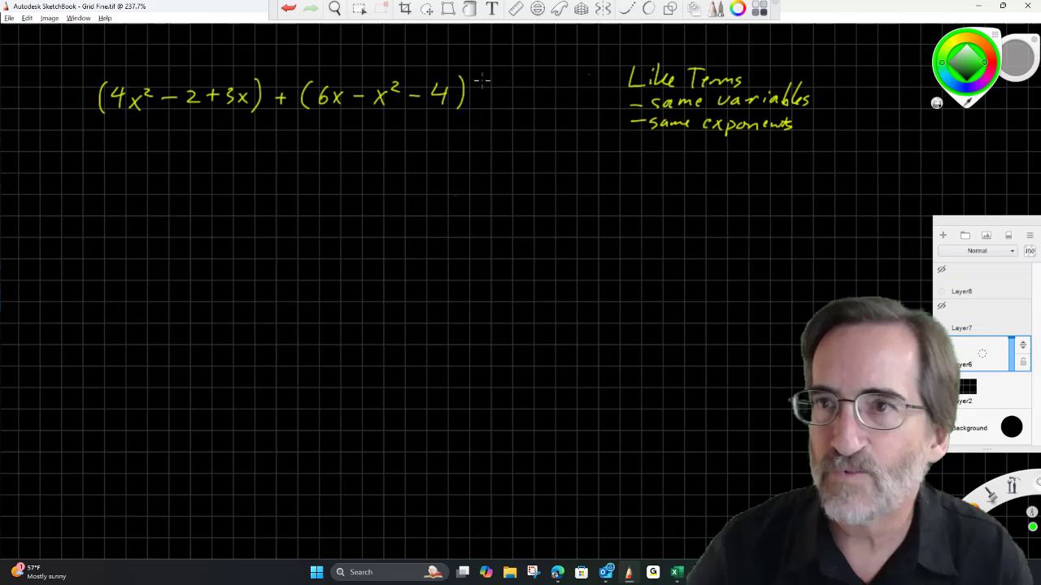
mouse_move(127, 112)
left_mouse_down()
mouse_move(156, 99)
mouse_move(137, 86)
mouse_move(126, 110)
left_mouse_up()
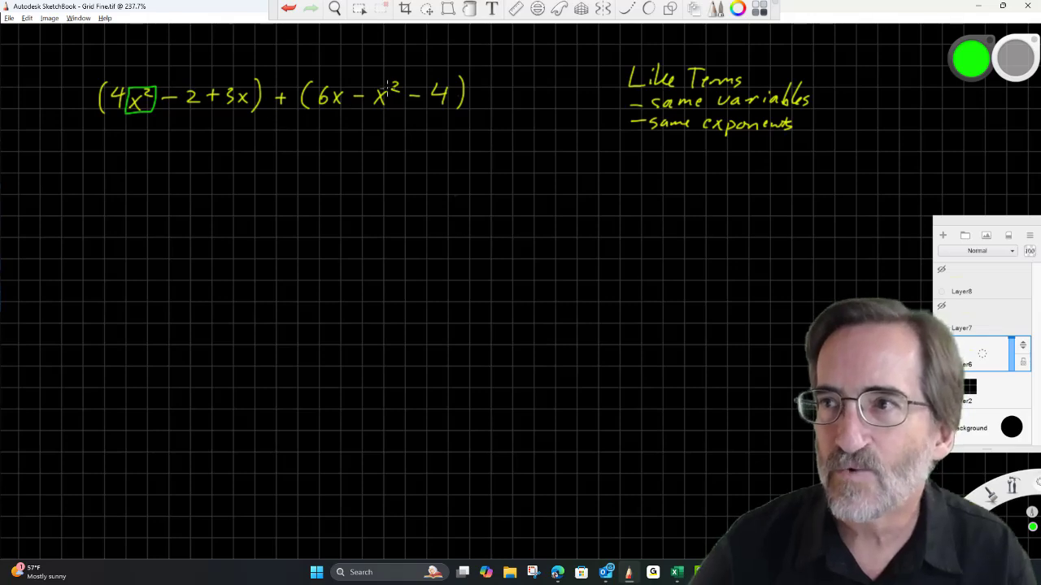
mouse_move(370, 91)
left_mouse_down()
mouse_move(372, 110)
mouse_move(399, 96)
mouse_move(373, 112)
left_mouse_up()
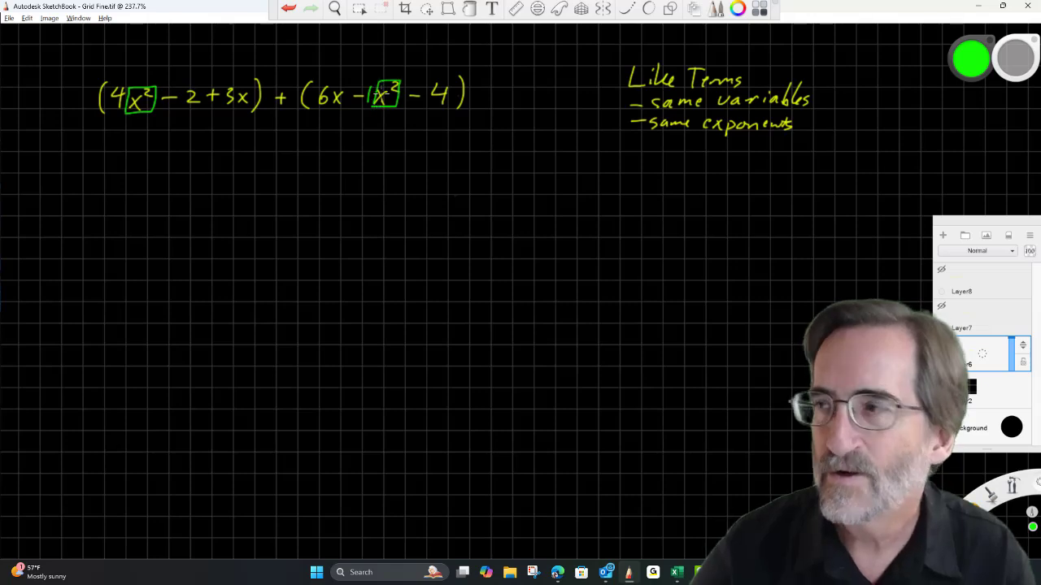
Box the x in 3x and in 6x in orange, undoing a stray stroke.
left_click(967, 67)
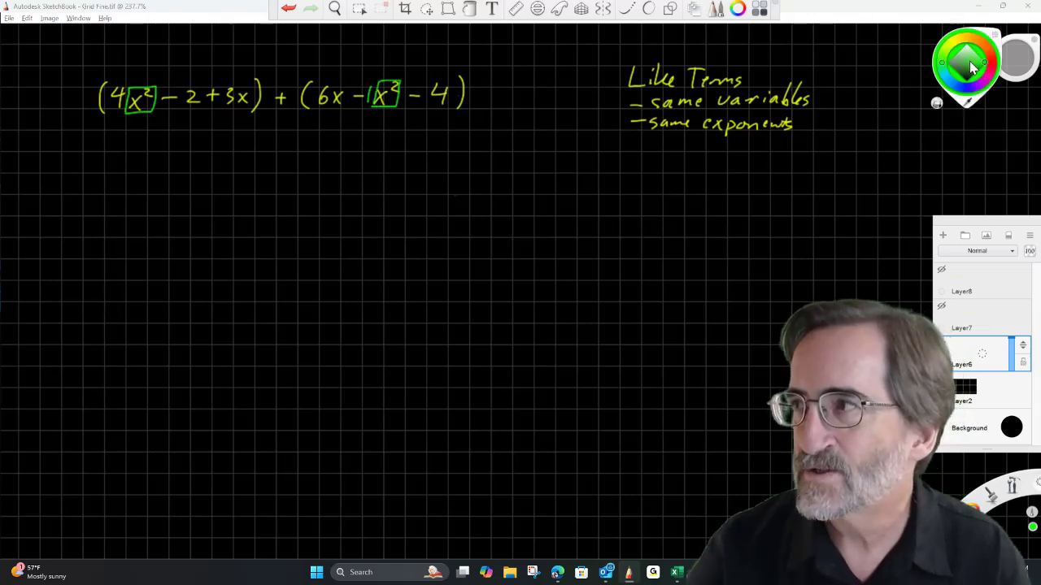
left_click(978, 48)
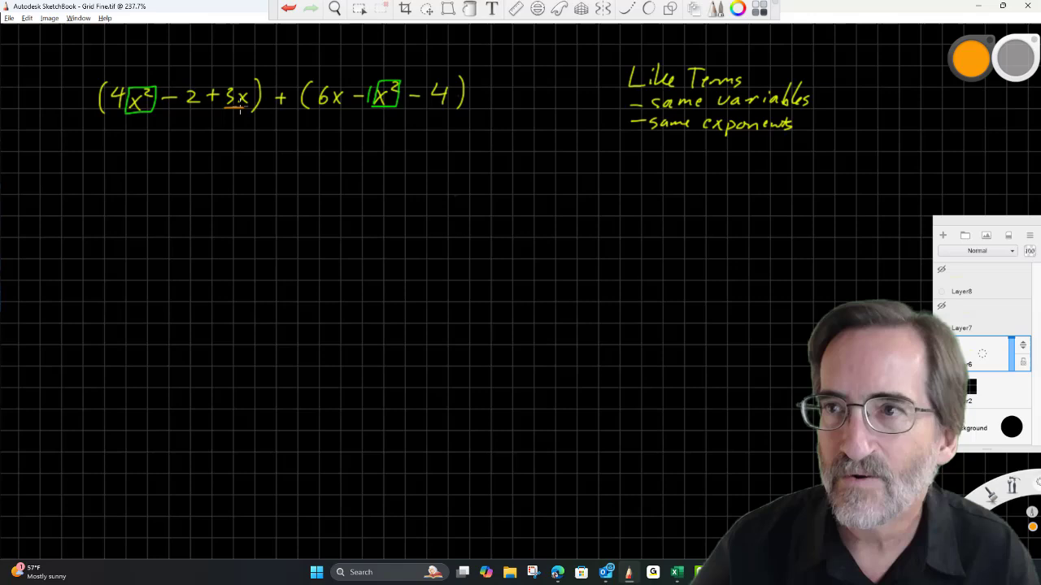
key("ctrl+z")
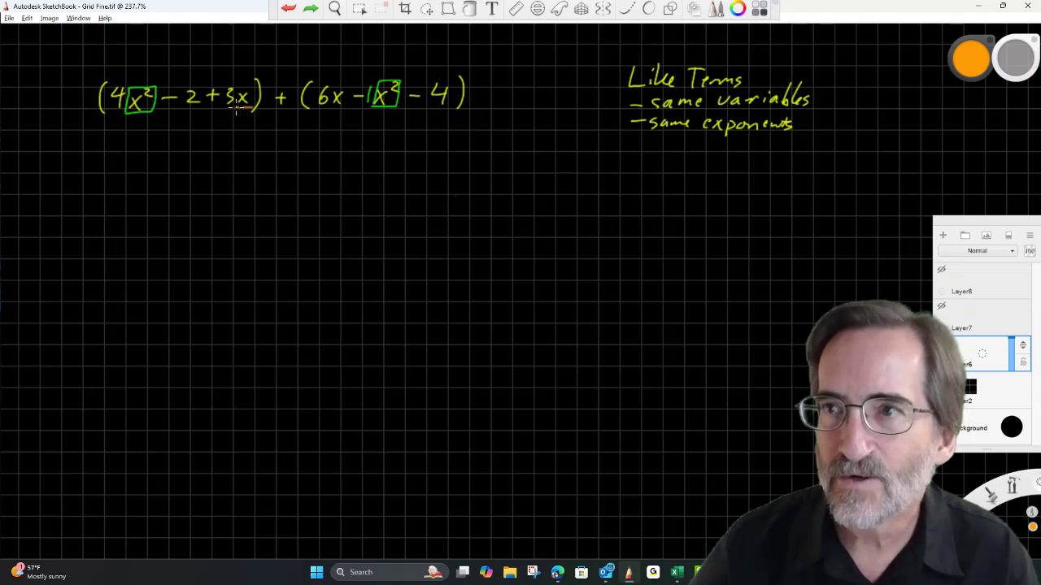
left_click_drag(236, 106, 236, 92)
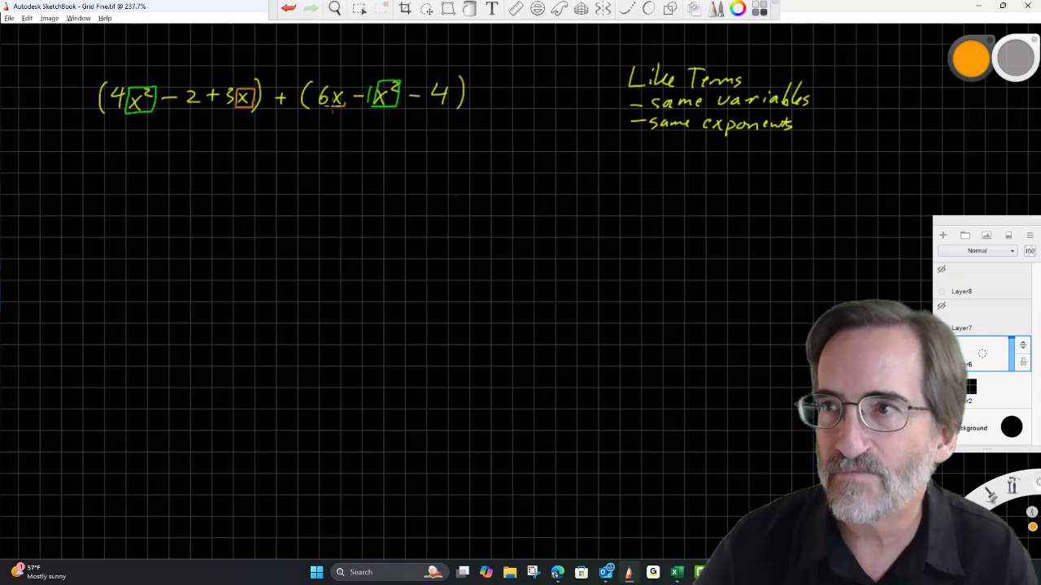
left_click_drag(331, 89, 330, 105)
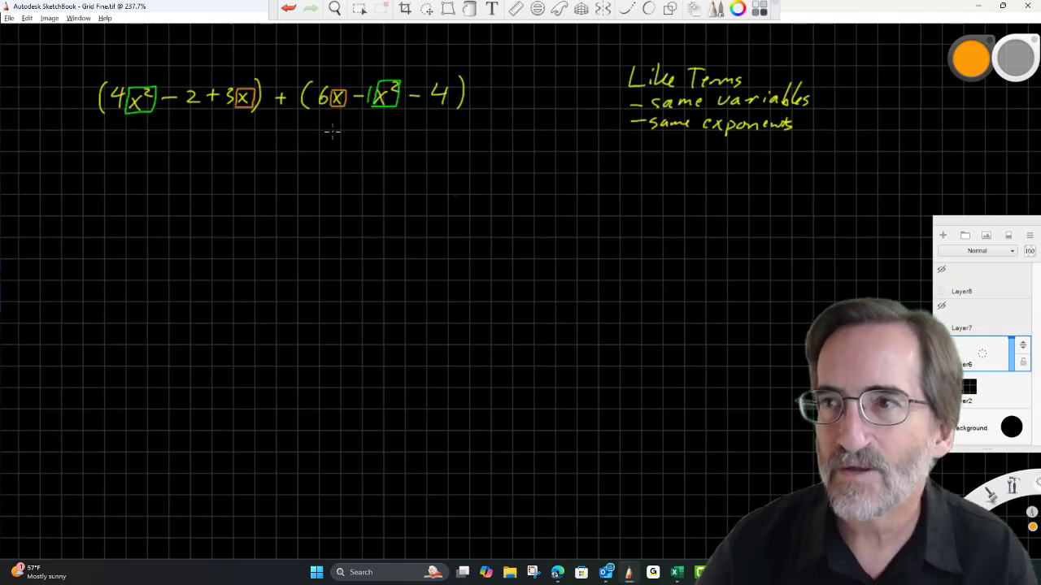
Box the constants 2 and 4 in red, undoing a stray stroke.
left_click(969, 62)
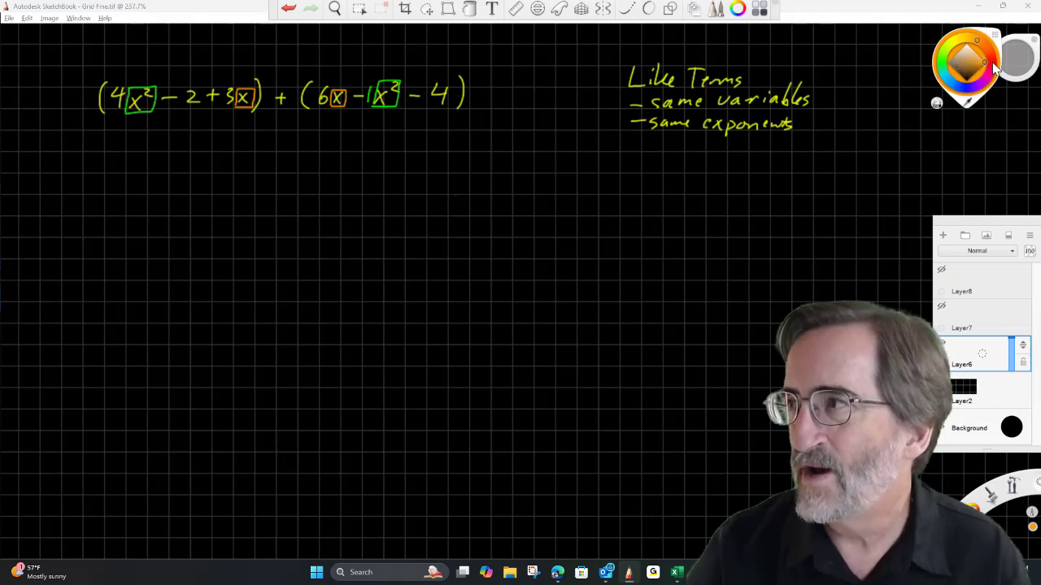
left_click(992, 62)
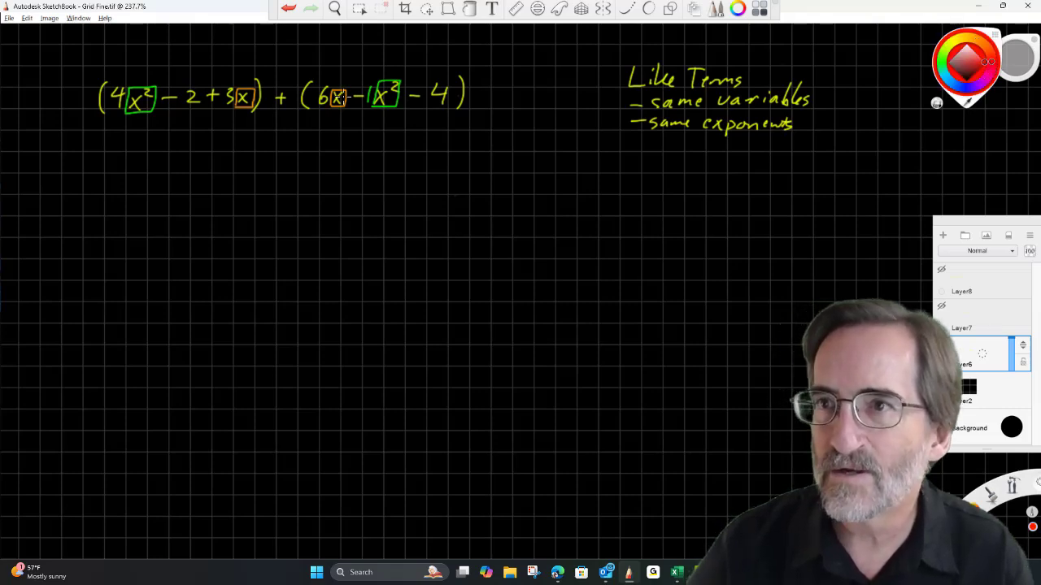
mouse_move(199, 107)
left_mouse_down()
mouse_move(183, 107)
mouse_move(208, 109)
mouse_move(210, 86)
mouse_move(198, 103)
left_mouse_up()
key("ctrl+z")
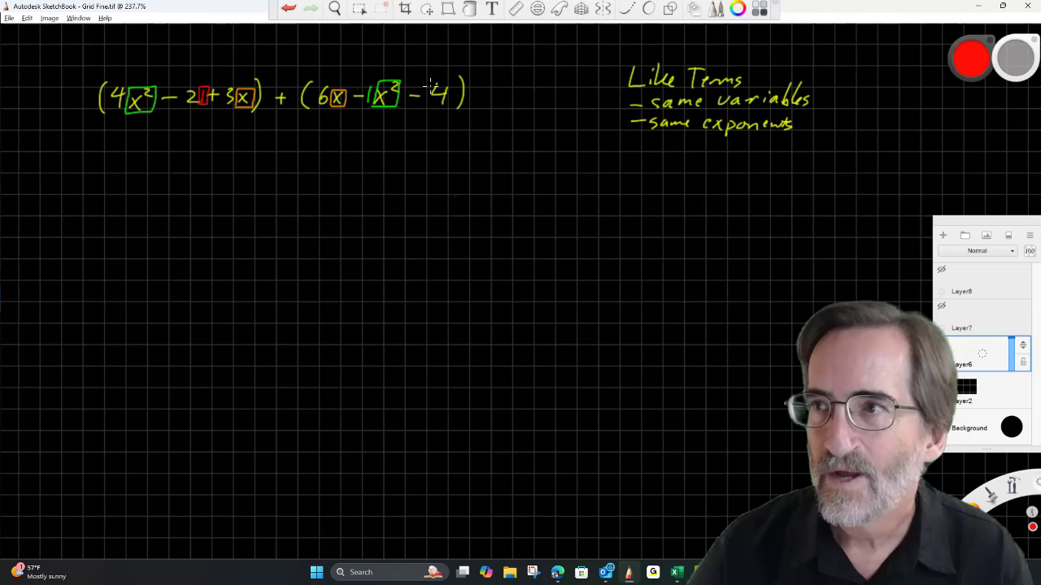
mouse_move(458, 86)
left_mouse_down()
mouse_move(449, 101)
mouse_move(465, 88)
mouse_move(453, 82)
left_mouse_up()
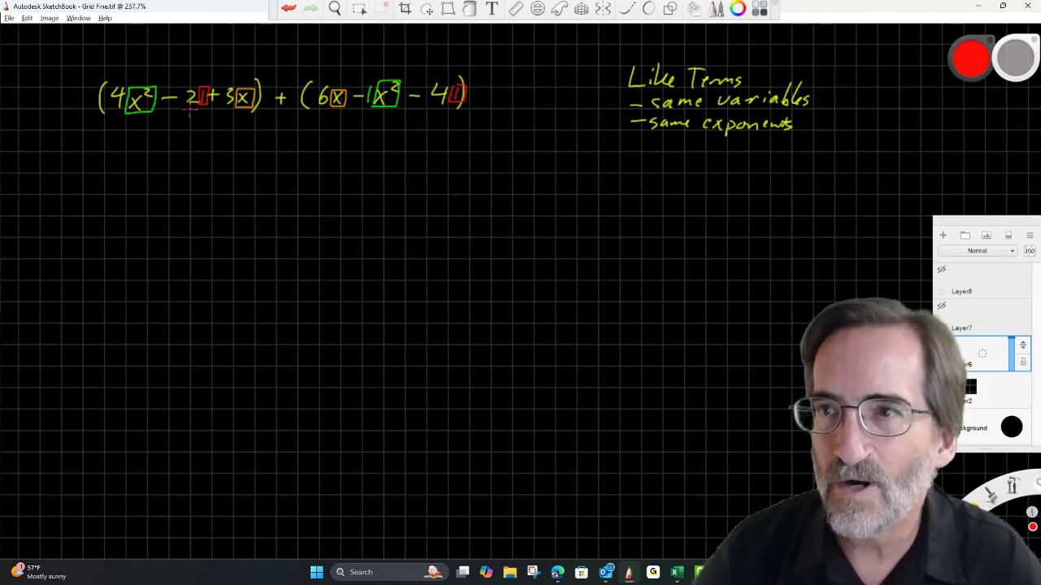
Draw red, green and orange brackets linking the constants, x² terms and x terms, then return to yellow.
mouse_move(197, 114)
left_mouse_down()
mouse_move(398, 128)
mouse_move(452, 114)
left_mouse_up()
left_click(972, 64)
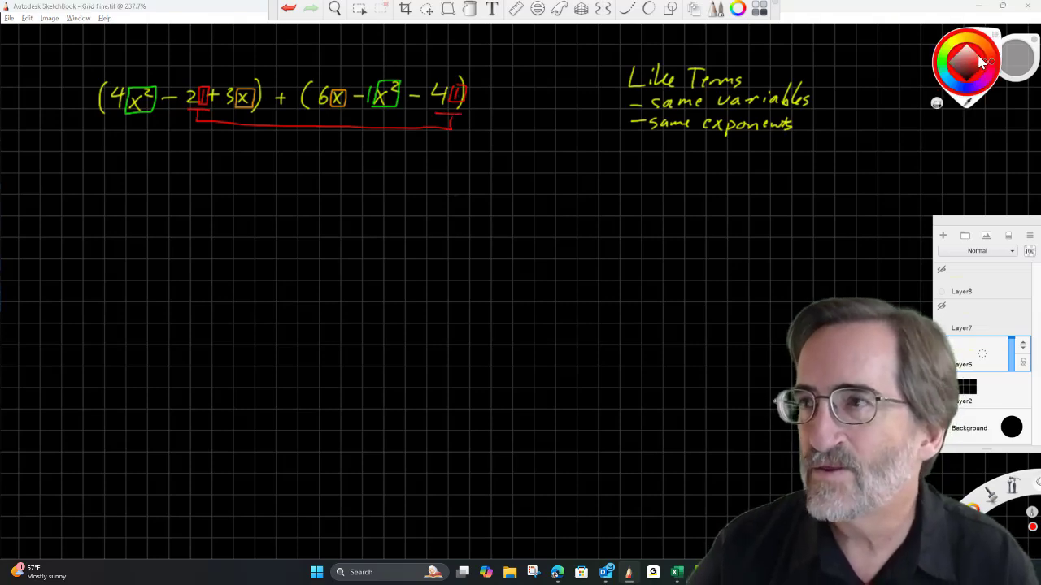
left_click(947, 67)
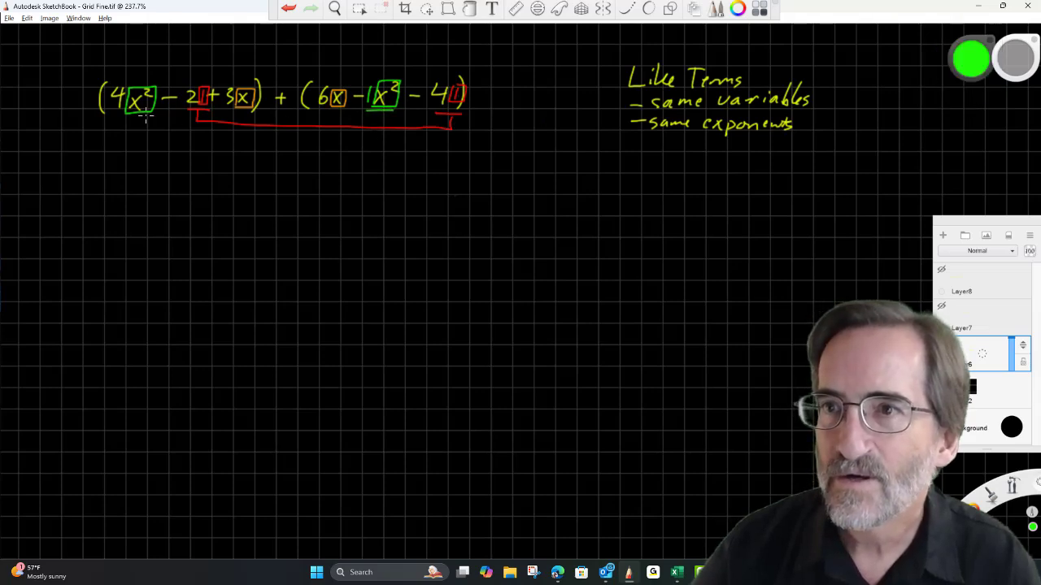
mouse_move(117, 117)
left_mouse_down()
mouse_move(153, 116)
mouse_move(128, 118)
mouse_move(171, 131)
mouse_move(376, 130)
mouse_move(381, 114)
left_mouse_up()
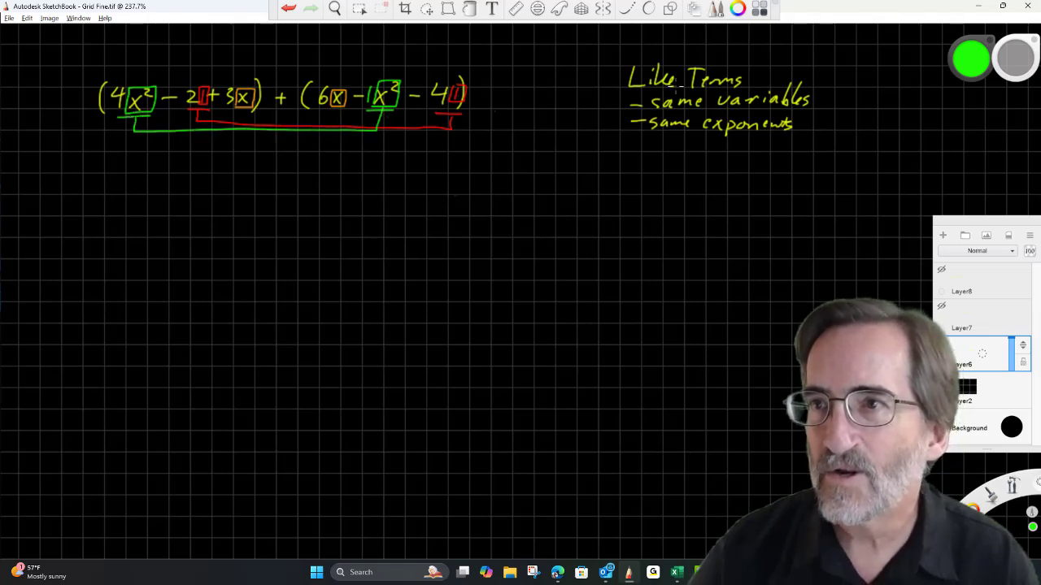
left_click(971, 58)
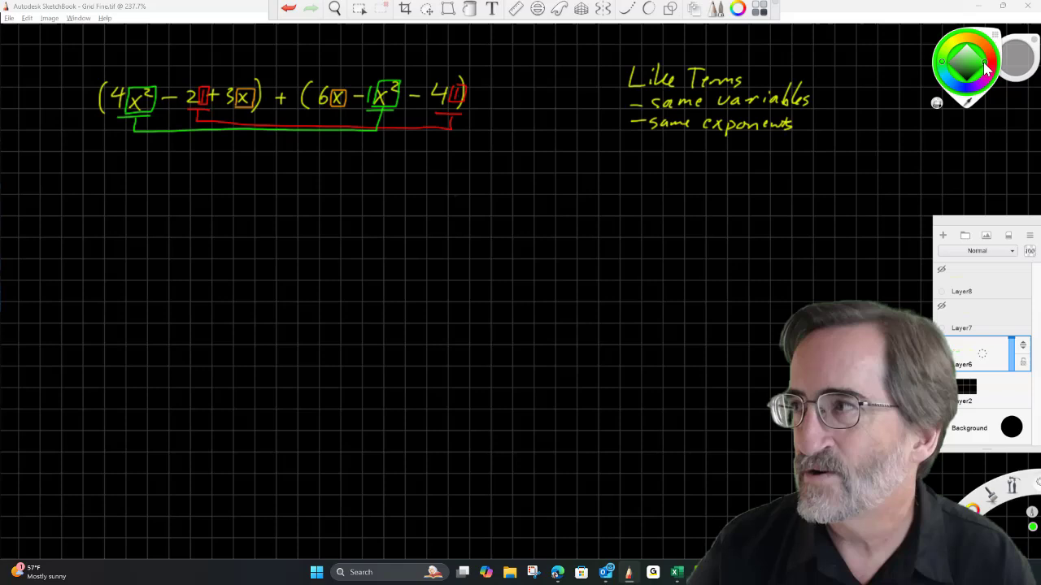
left_click(982, 47)
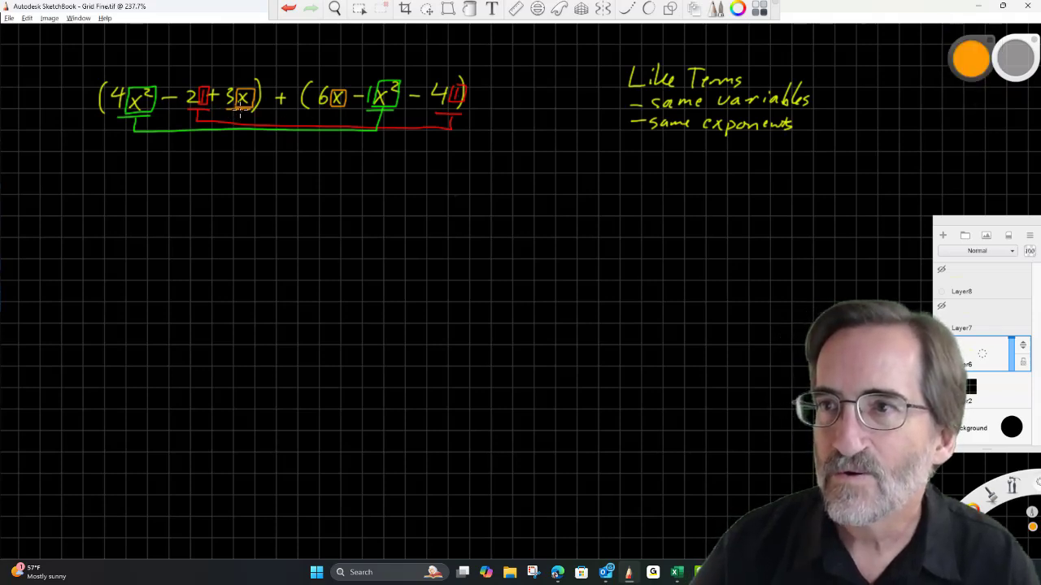
mouse_move(239, 116)
left_mouse_down()
mouse_move(239, 133)
mouse_move(328, 130)
left_mouse_up()
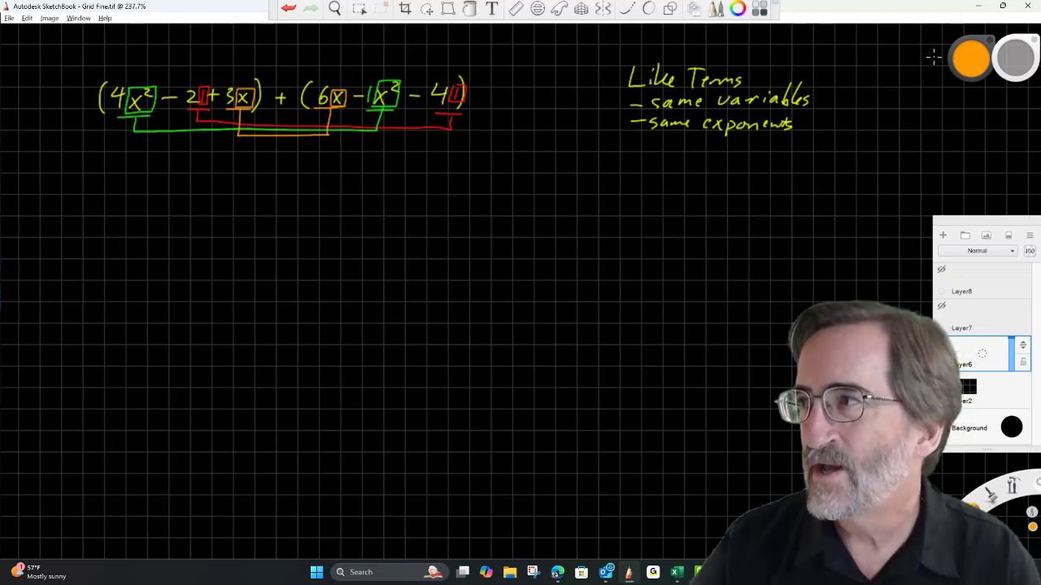
left_click(971, 61)
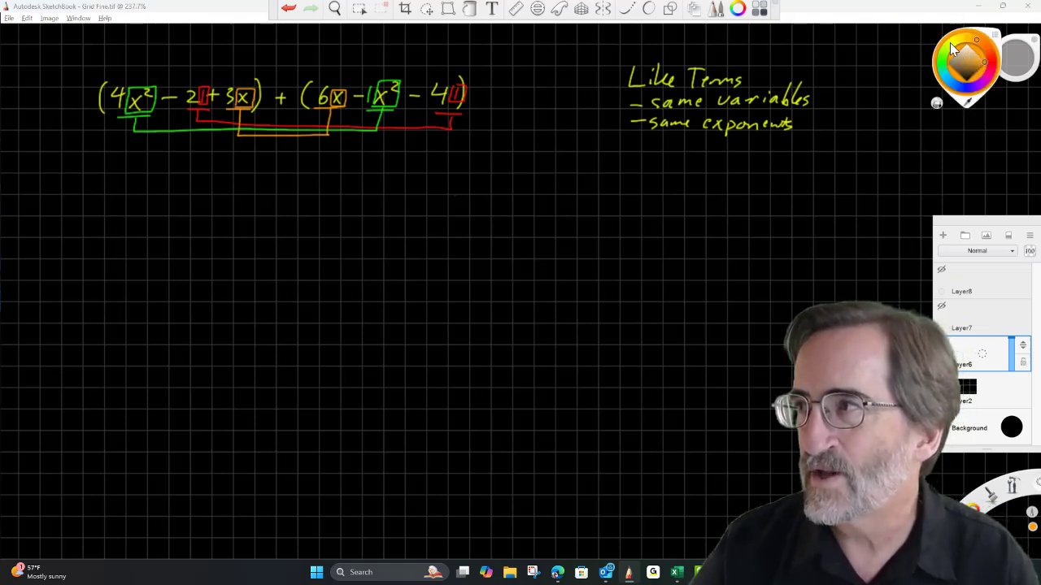
left_click(950, 44)
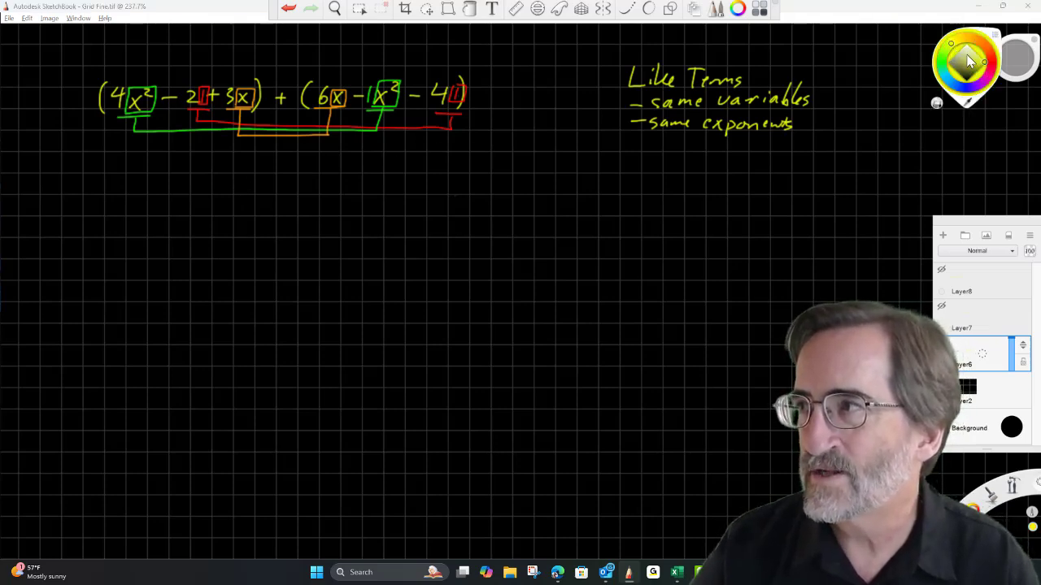
Write 3x² + 9x − 6 in yellow below the expression and start boxing it.
left_click(937, 103)
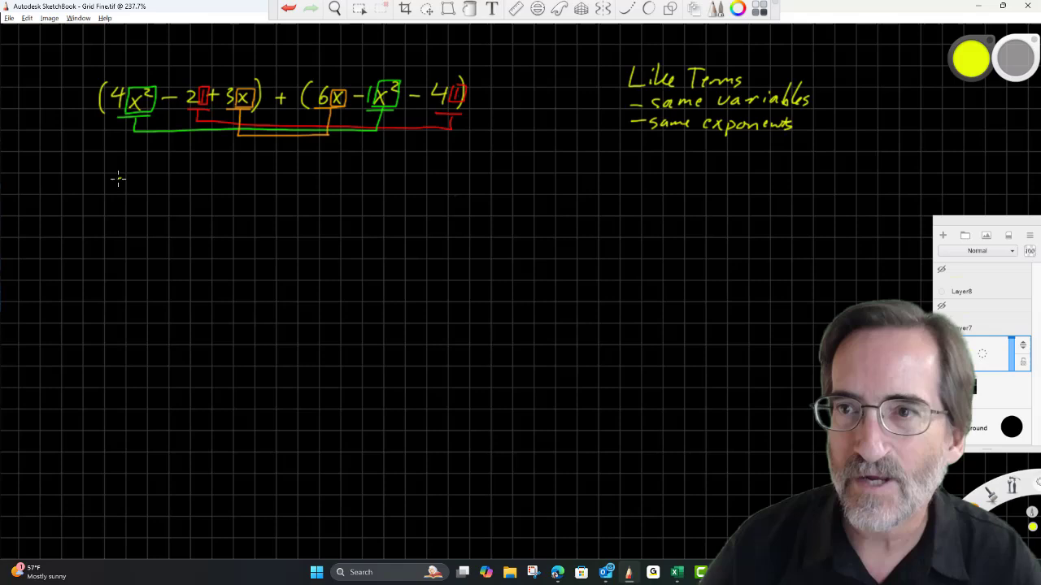
mouse_move(118, 178)
left_mouse_down()
mouse_move(119, 191)
mouse_move(142, 181)
mouse_move(143, 193)
mouse_move(157, 182)
left_mouse_up()
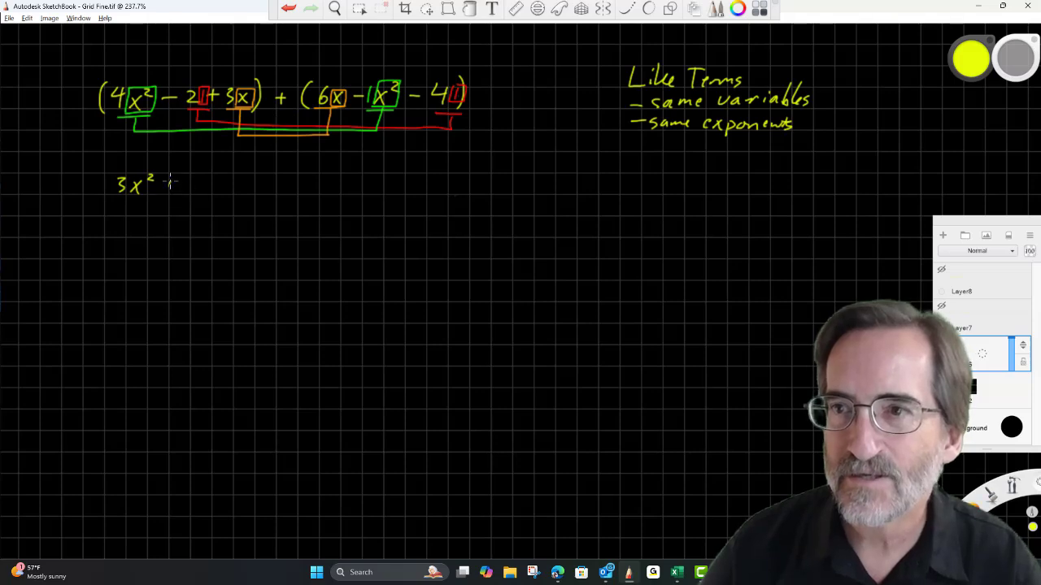
left_click_drag(166, 188, 176, 188)
mouse_move(171, 183)
left_mouse_down()
mouse_move(171, 193)
mouse_move(196, 193)
left_mouse_up()
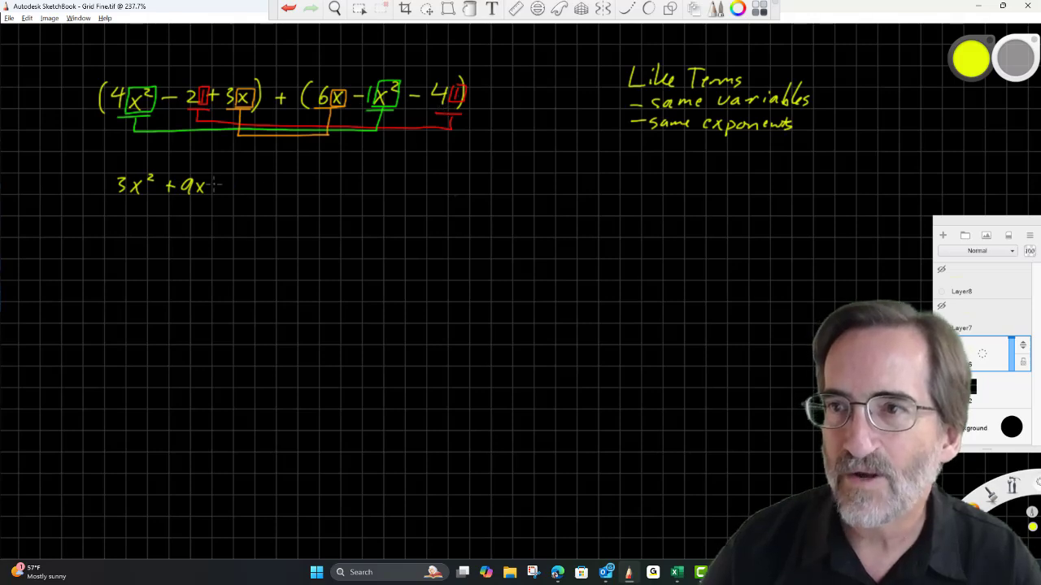
left_click_drag(214, 186, 231, 187)
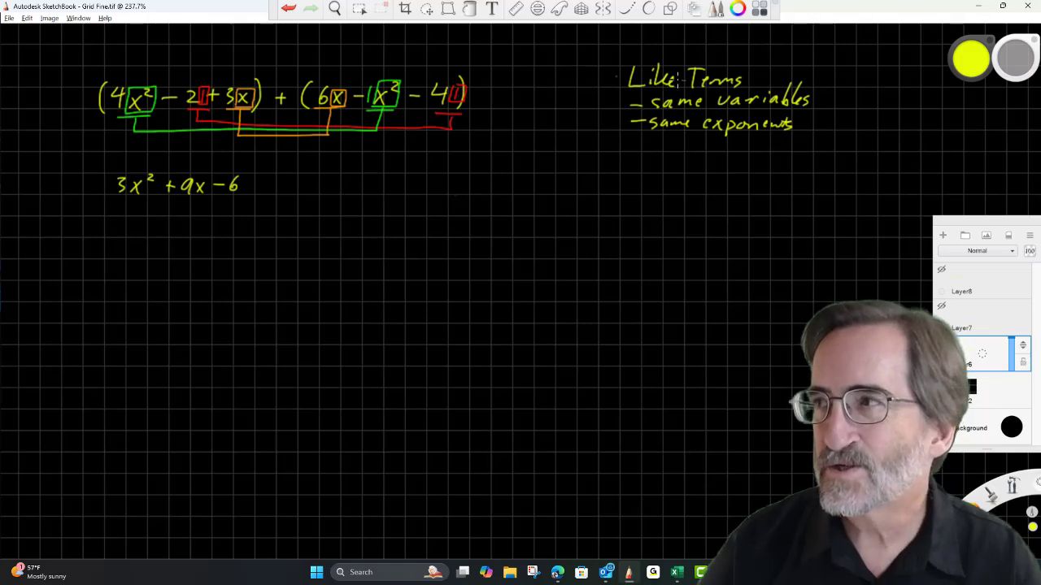
left_click(964, 70)
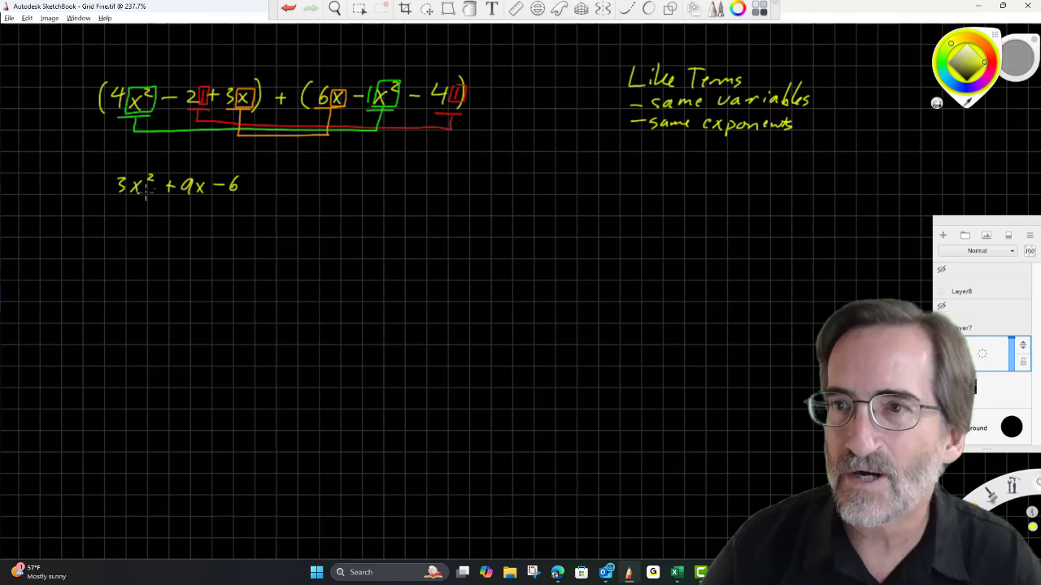
mouse_move(117, 200)
left_mouse_down()
mouse_move(248, 199)
mouse_move(251, 168)
mouse_move(124, 171)
mouse_move(111, 201)
left_mouse_up()
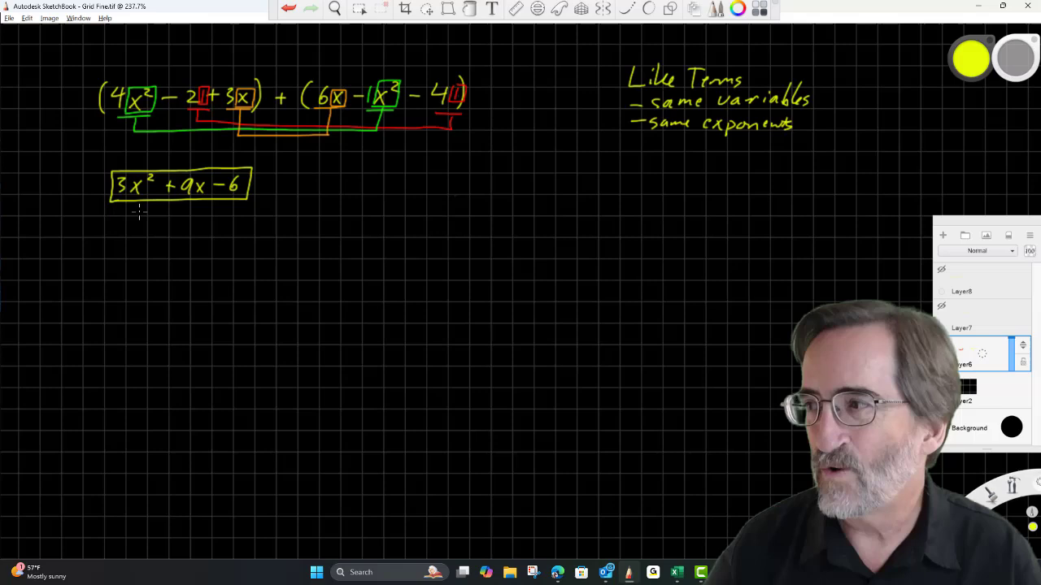
Hide Layer6, then show and select Layer7 with the new problem.
left_click(941, 342)
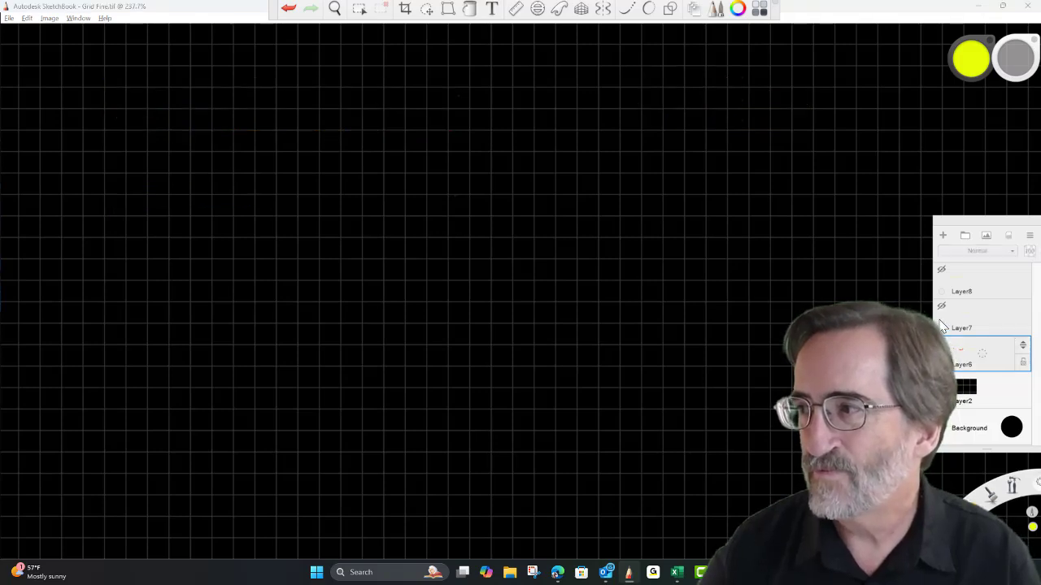
left_click(942, 309)
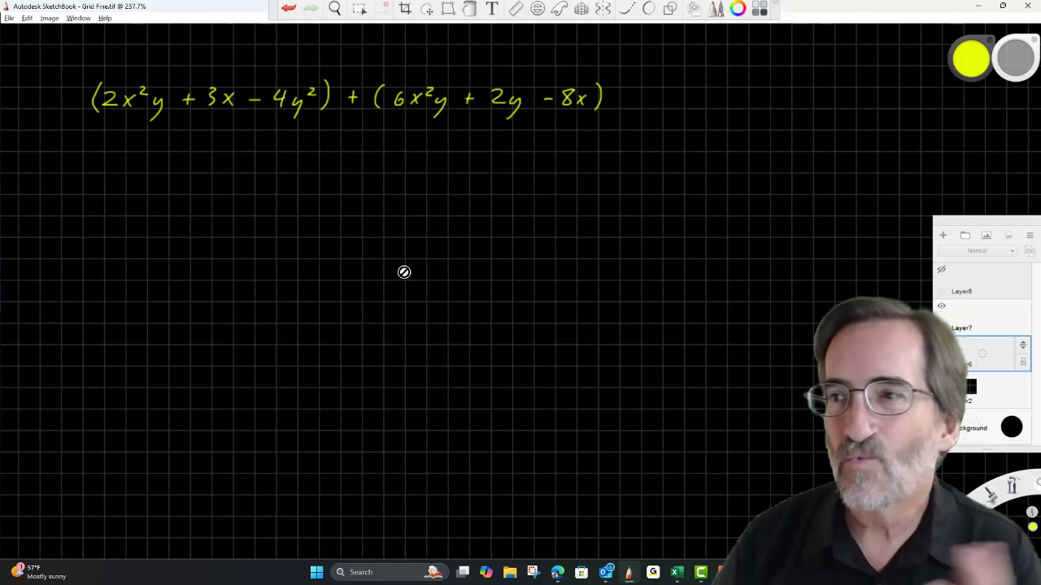
left_click(962, 316)
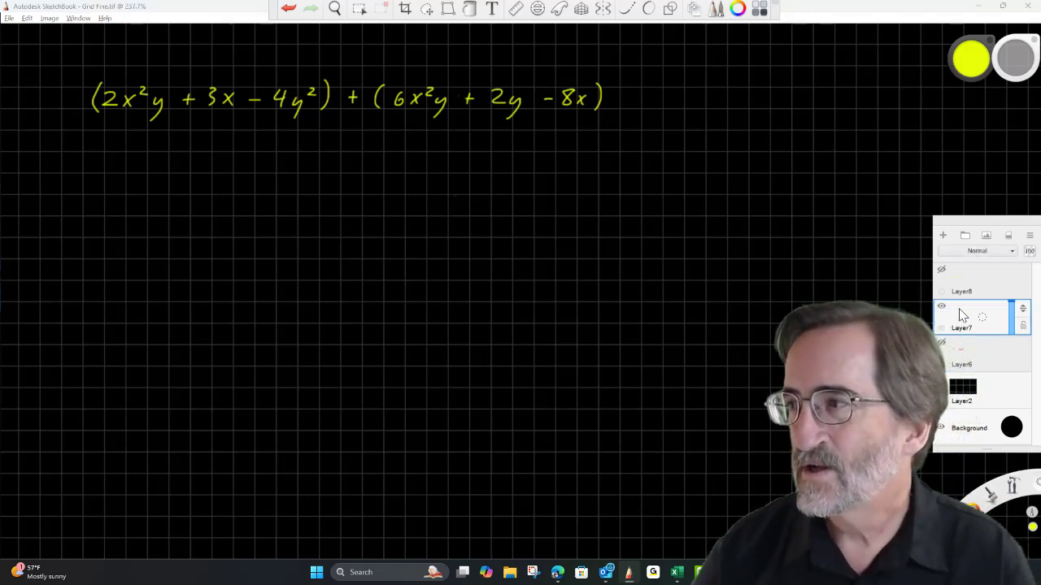
Box, underline and connect both x²y terms in orange, then write 8x²y below.
left_click(972, 59)
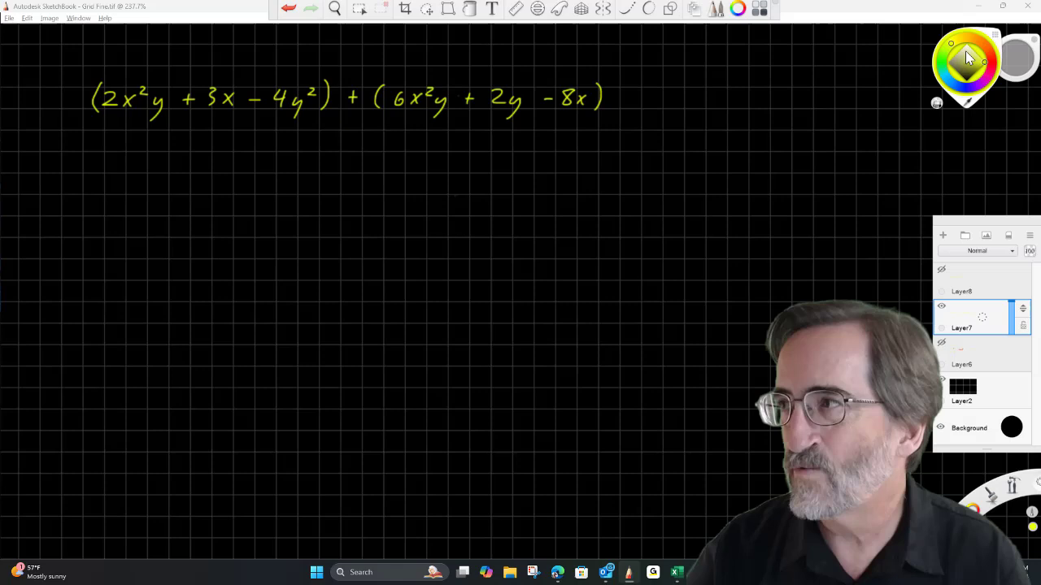
left_click(973, 39)
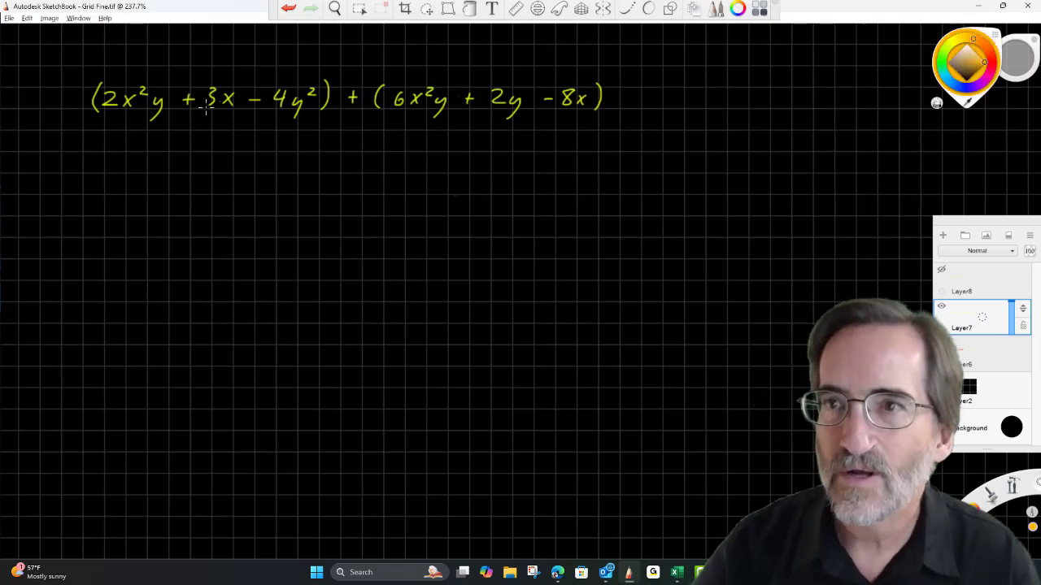
left_click(122, 114)
mouse_move(122, 113)
left_mouse_down()
mouse_move(158, 115)
mouse_move(171, 94)
mouse_move(134, 81)
mouse_move(123, 114)
left_mouse_up()
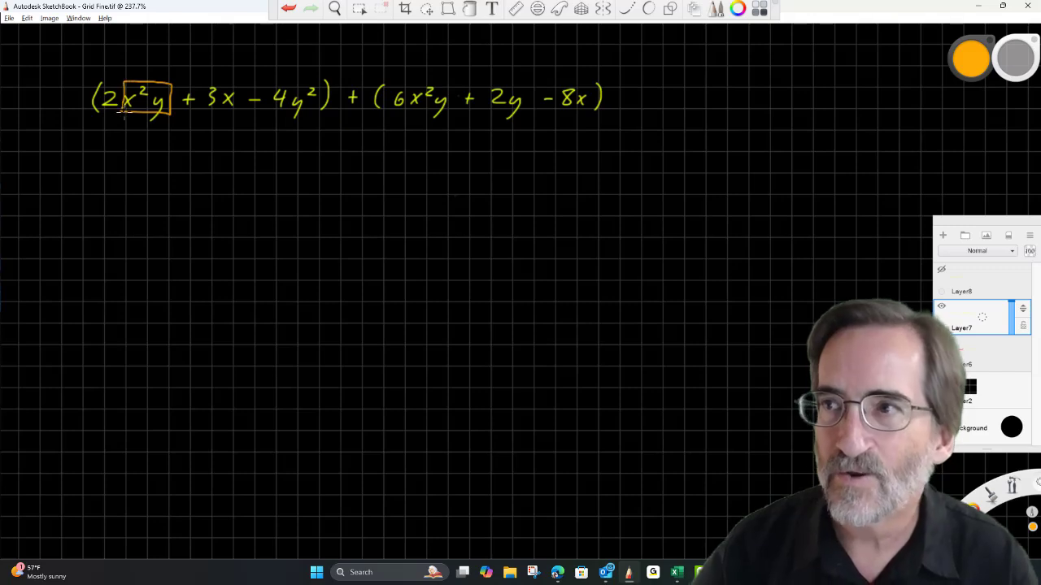
mouse_move(417, 114)
left_mouse_down()
mouse_move(452, 111)
mouse_move(458, 83)
mouse_move(412, 79)
left_mouse_up()
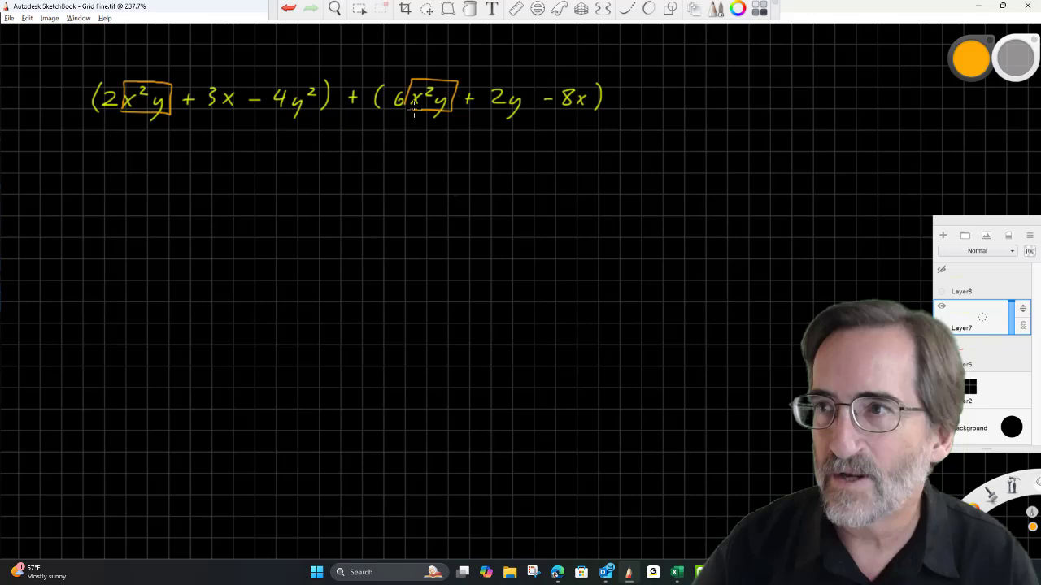
left_click_drag(151, 118, 106, 118)
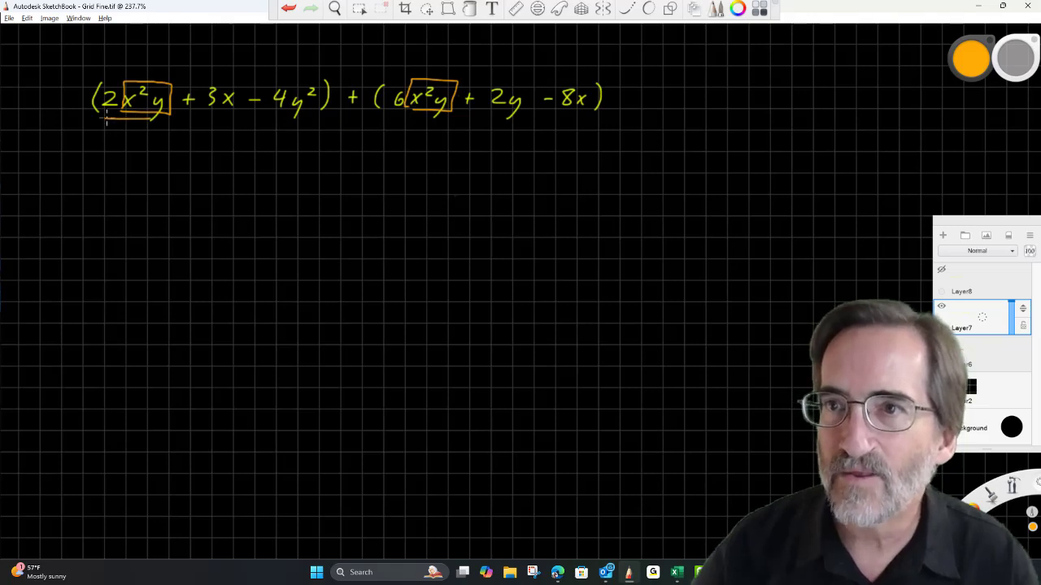
left_click_drag(436, 119, 391, 119)
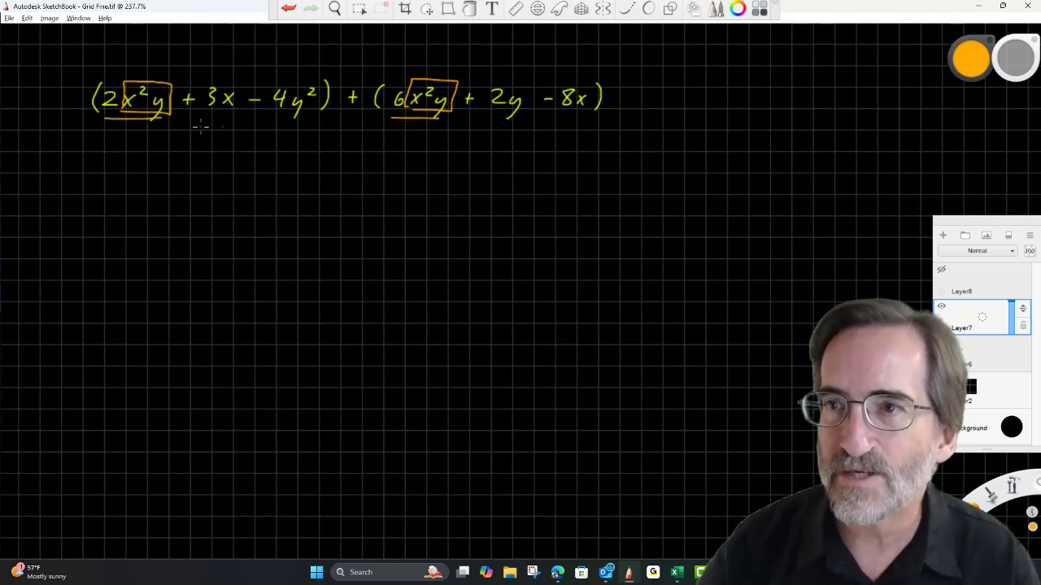
mouse_move(138, 120)
left_mouse_down()
mouse_move(138, 138)
mouse_move(409, 139)
left_mouse_up()
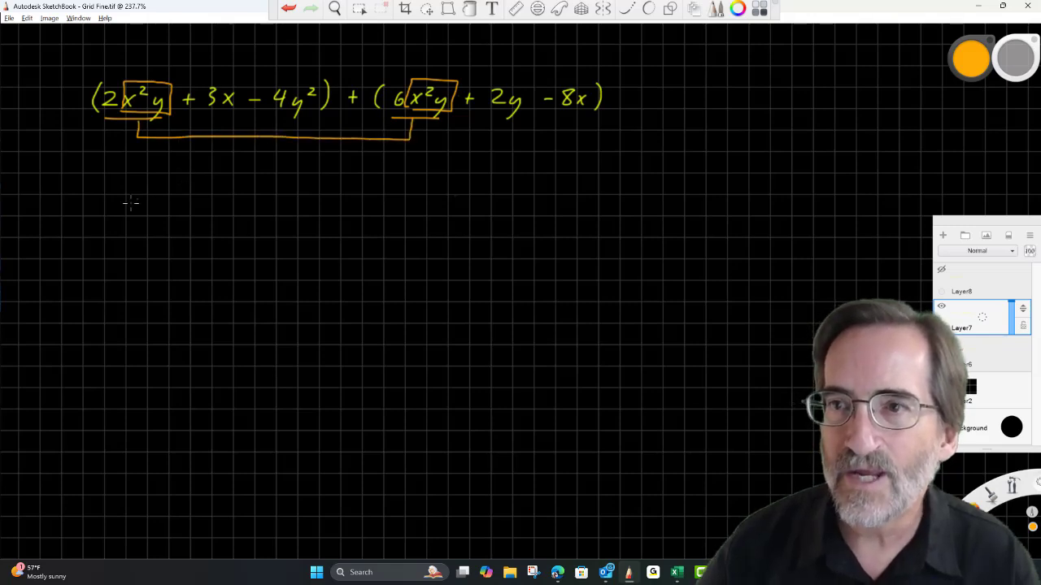
mouse_move(133, 199)
left_mouse_down()
mouse_move(129, 211)
mouse_move(134, 199)
mouse_move(150, 215)
mouse_move(172, 208)
mouse_move(167, 226)
left_mouse_up()
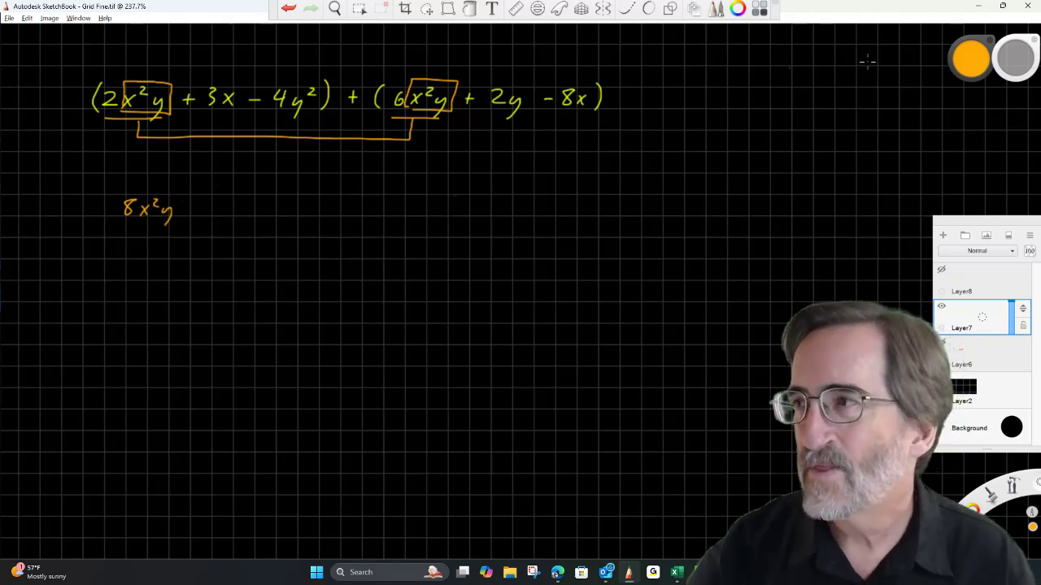
left_click(972, 63)
Box, underline and connect the 3x and −8x terms in bright green.
left_click(966, 47)
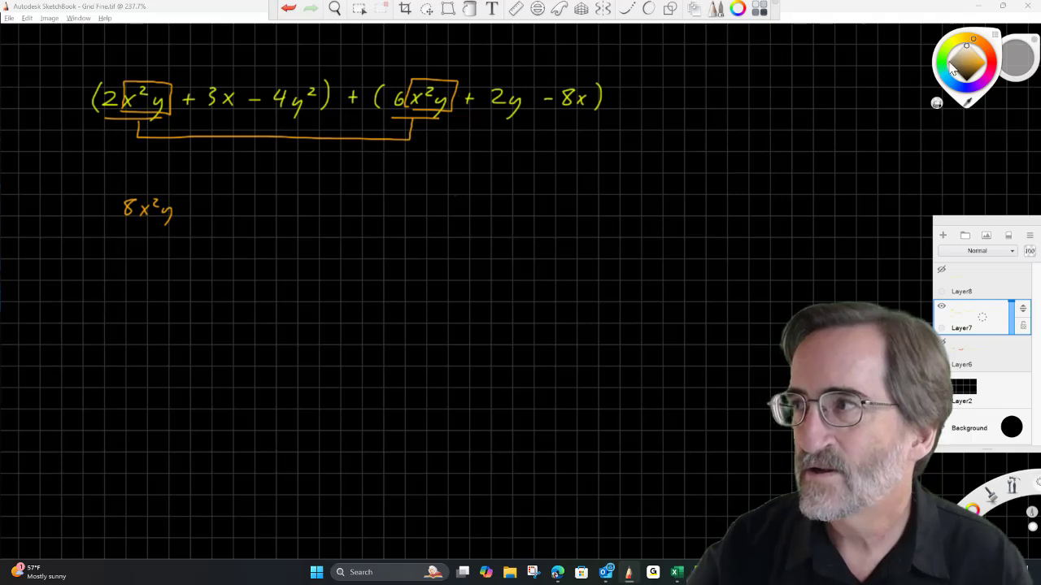
left_click(944, 62)
left_click(981, 63)
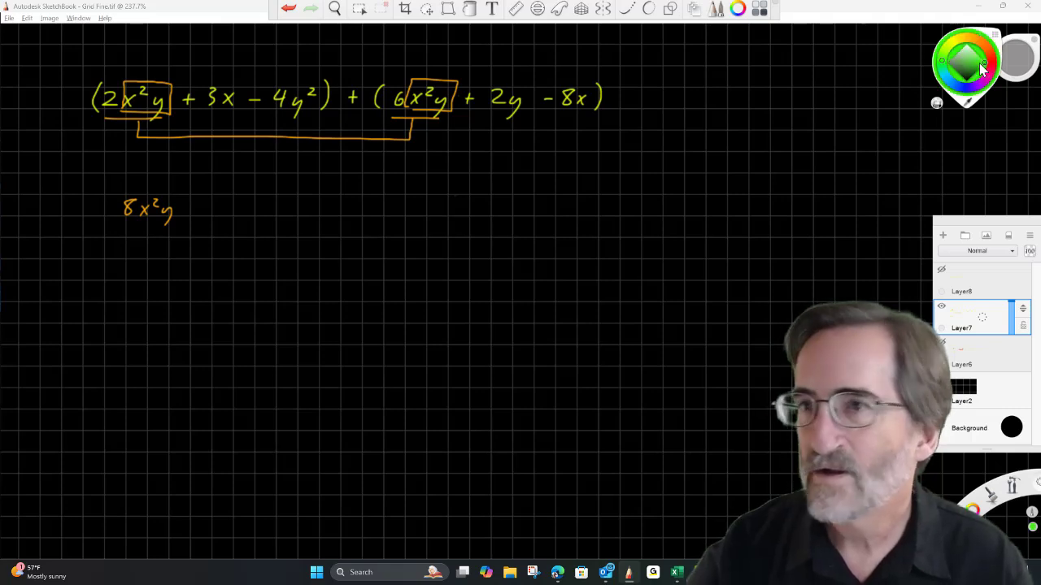
mouse_move(219, 109)
left_mouse_down()
mouse_move(241, 87)
mouse_move(219, 111)
left_mouse_up()
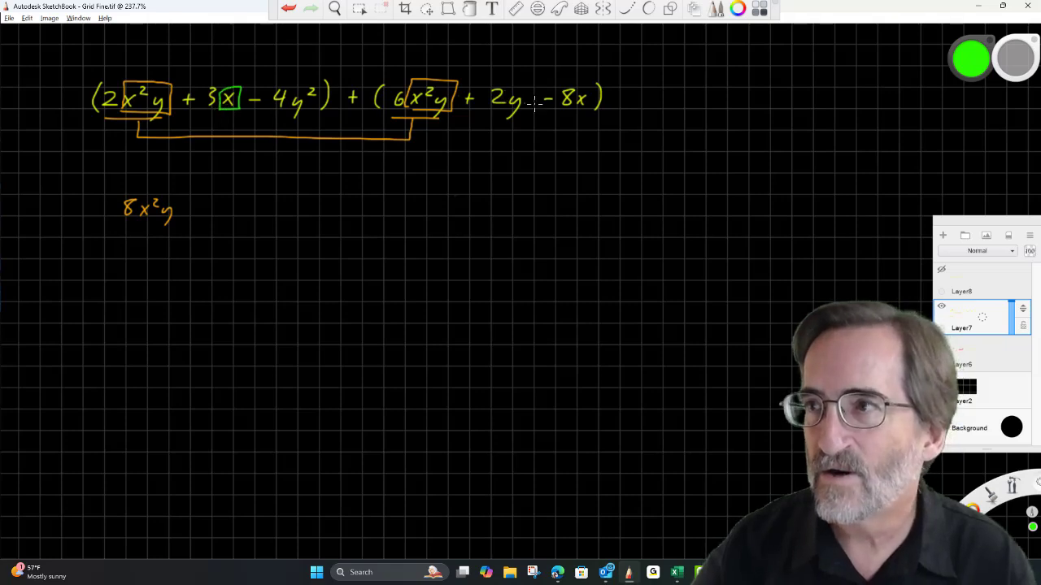
mouse_move(590, 108)
left_mouse_down()
mouse_move(581, 87)
mouse_move(582, 108)
left_mouse_up()
left_click_drag(214, 116, 248, 117)
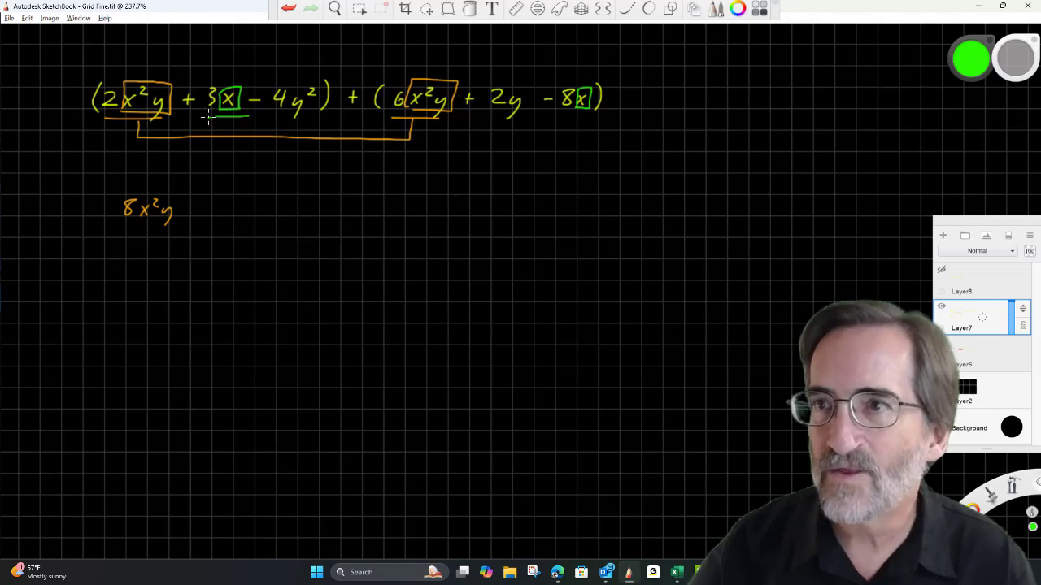
left_click_drag(575, 113, 558, 114)
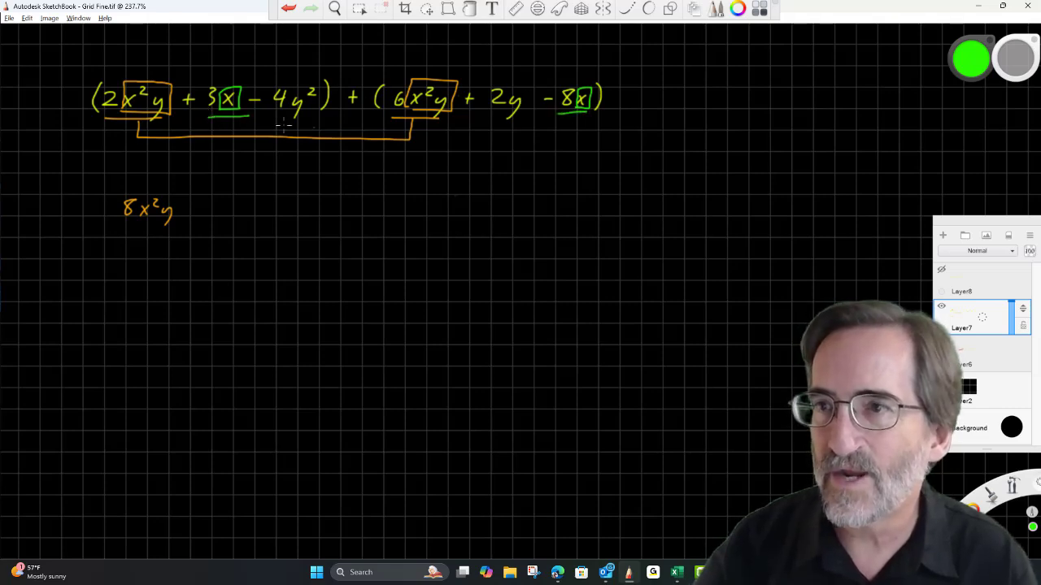
mouse_move(231, 120)
left_mouse_down()
mouse_move(231, 143)
mouse_move(461, 150)
mouse_move(545, 149)
mouse_move(568, 140)
mouse_move(567, 120)
left_mouse_up()
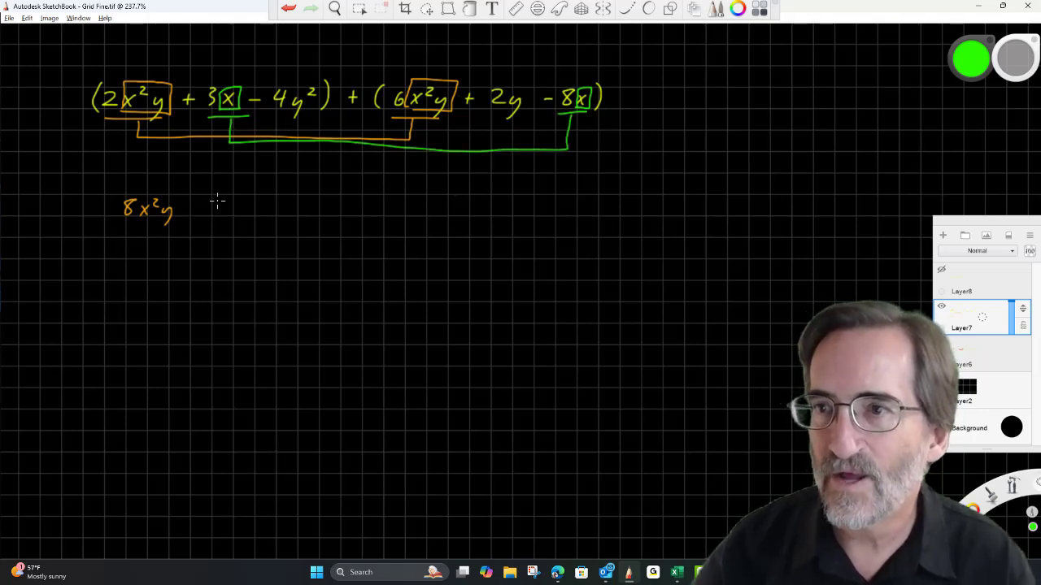
Write −5x after 8x²y.
left_click_drag(217, 202, 220, 212)
left_click_drag(230, 202, 229, 213)
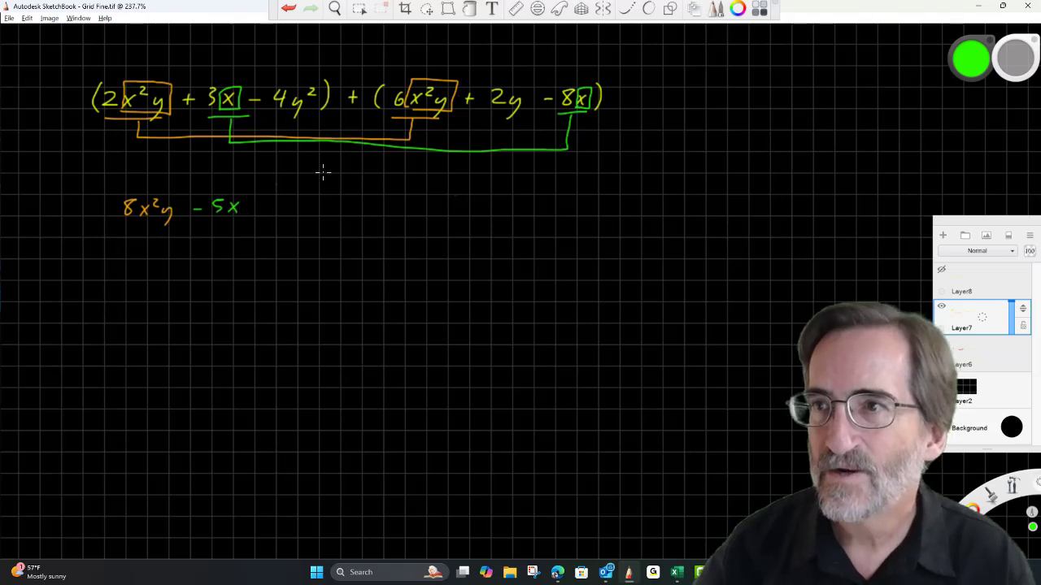
left_click(980, 65)
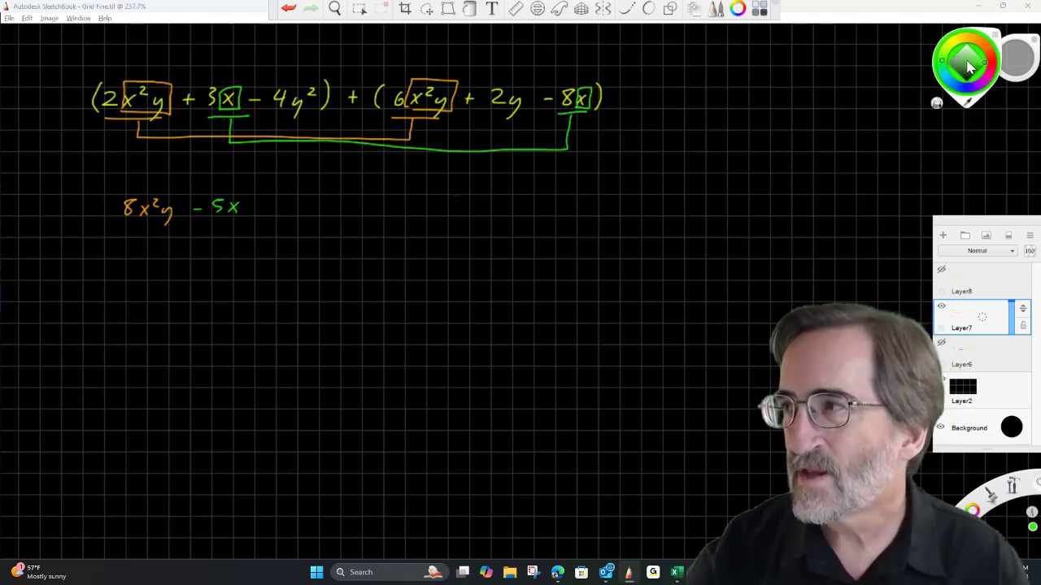
Box and underline −4y² in blue, undo a stray superscript, and append −4y² to the result.
left_click(950, 85)
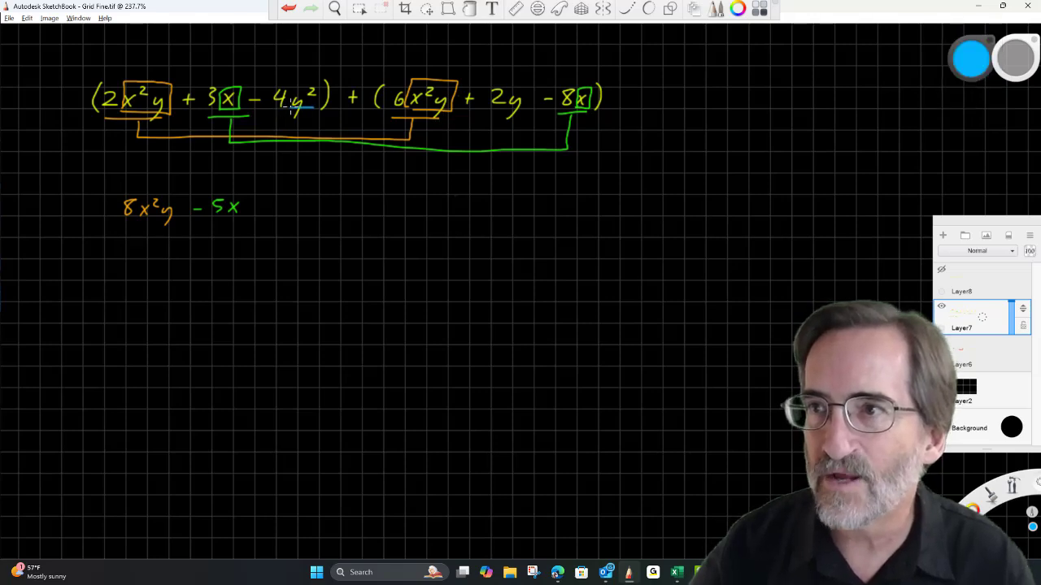
mouse_move(291, 109)
left_mouse_down()
mouse_move(317, 82)
mouse_move(291, 108)
left_mouse_up()
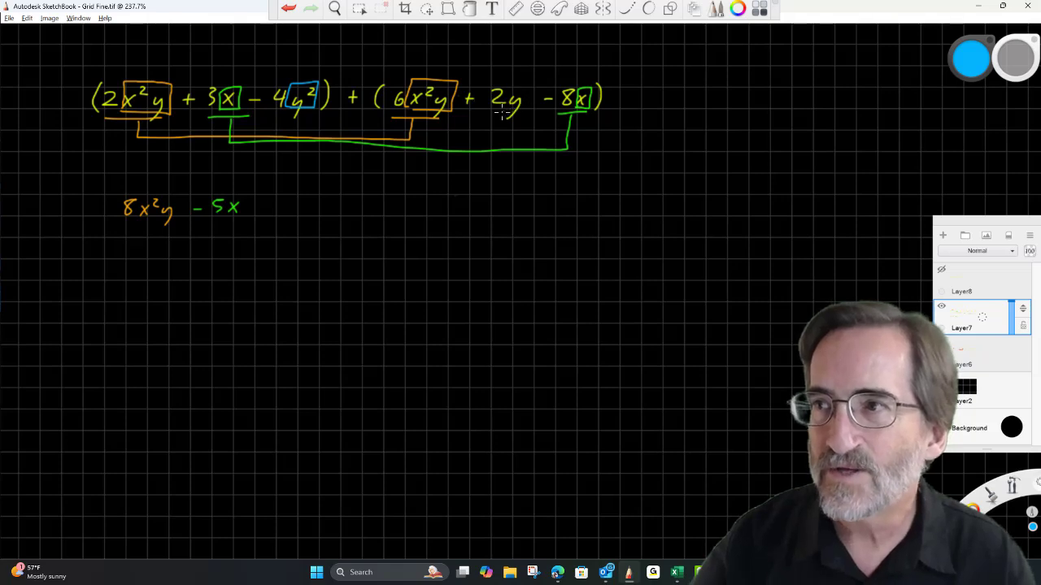
left_click_drag(524, 85, 529, 93)
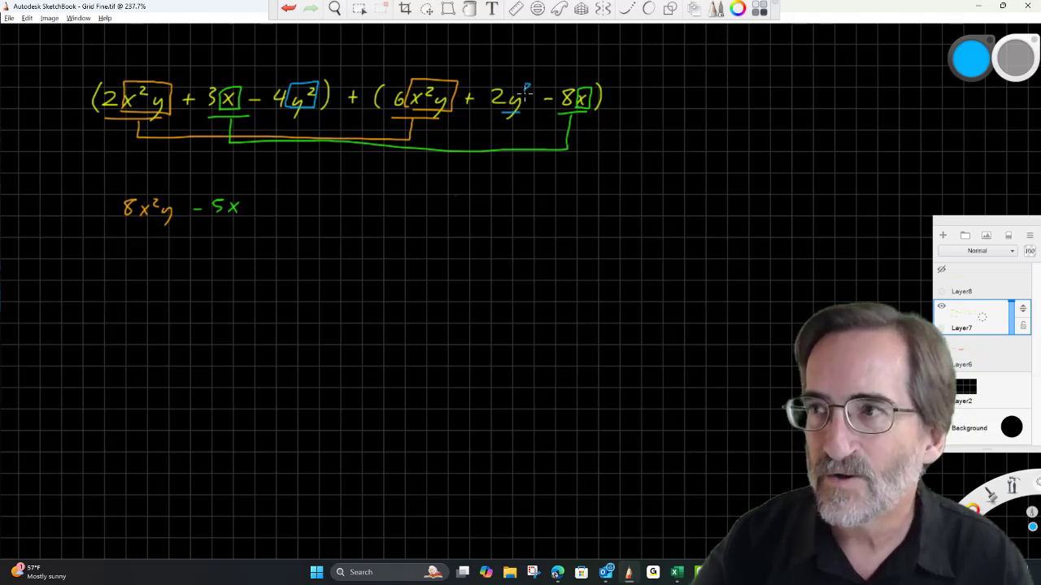
key("ctrl+z")
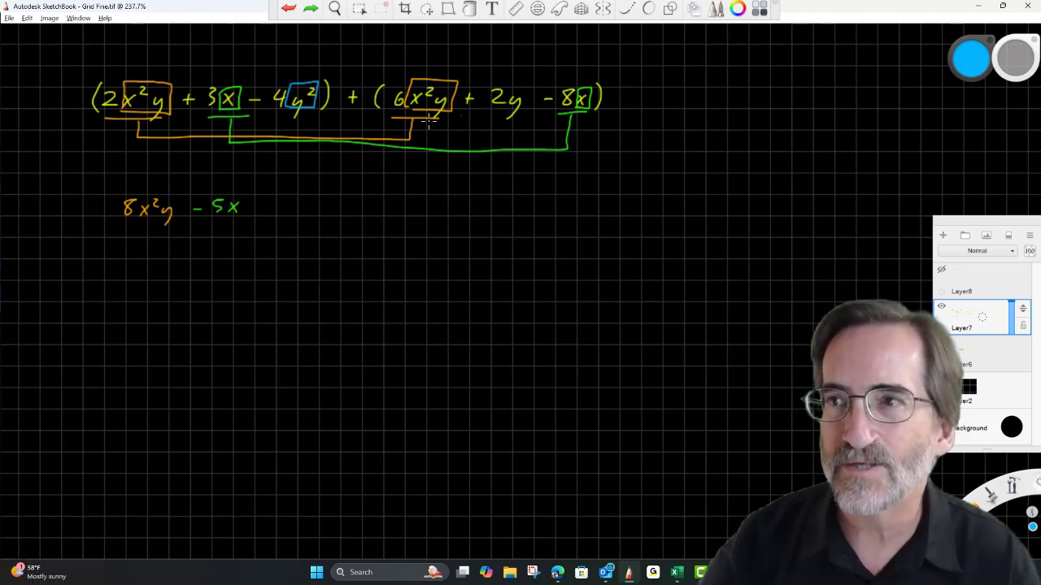
left_click_drag(274, 116, 317, 115)
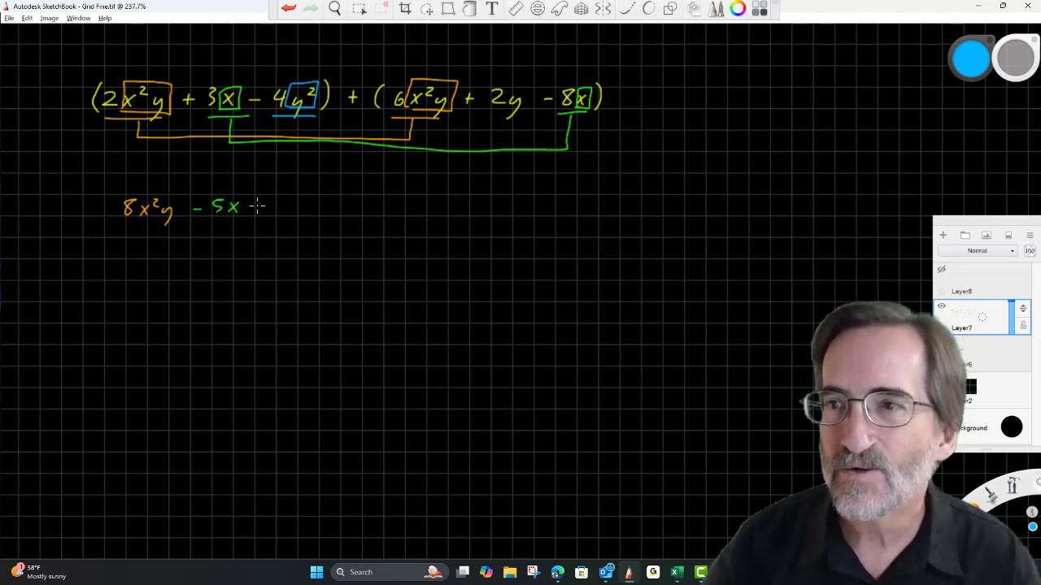
left_click_drag(251, 206, 267, 207)
left_click_drag(280, 200, 296, 221)
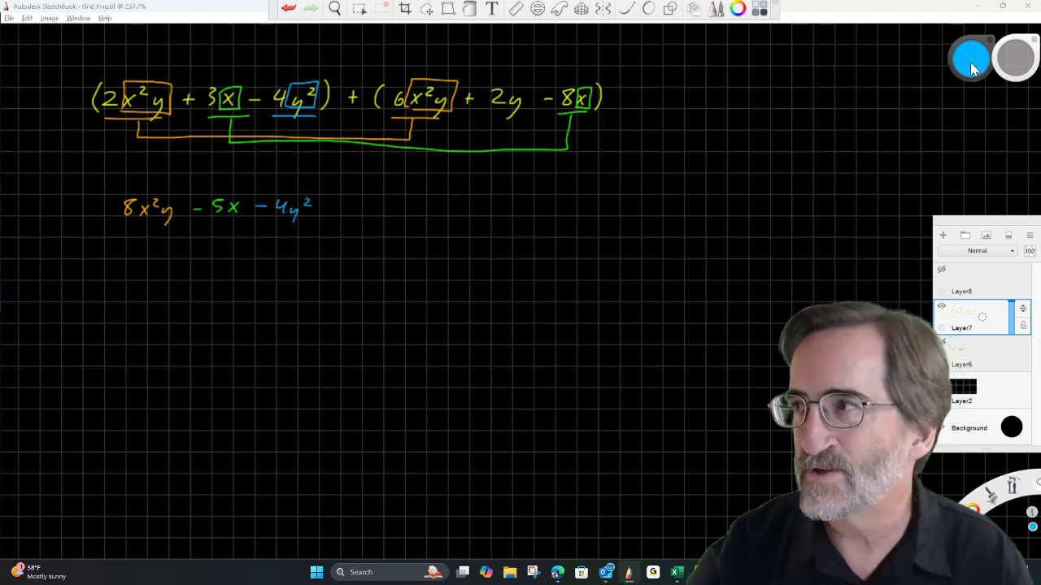
Box the y in 2y in magenta and append +2y to the result.
mouse_move(969, 74)
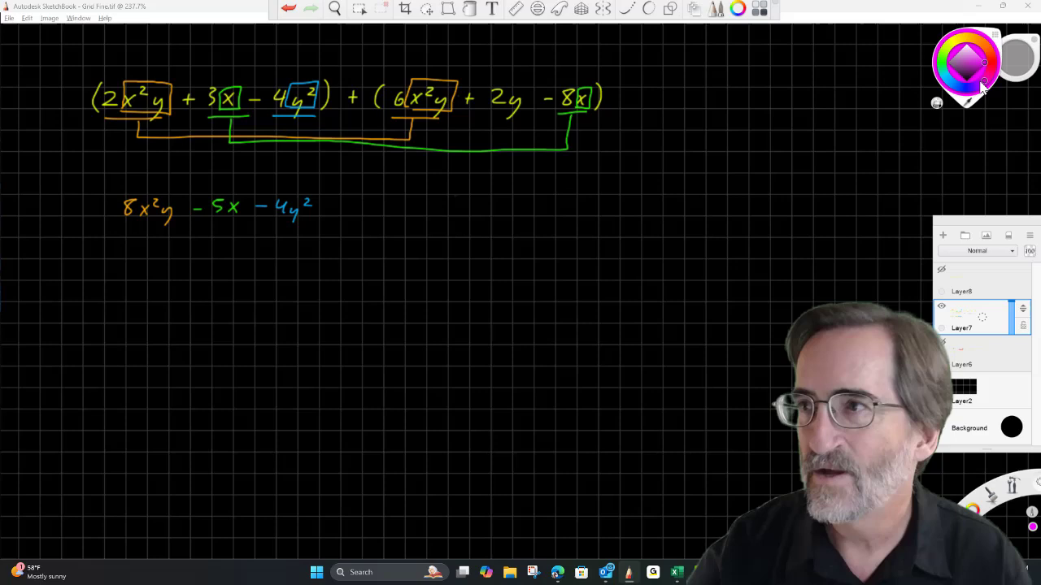
left_click(986, 82)
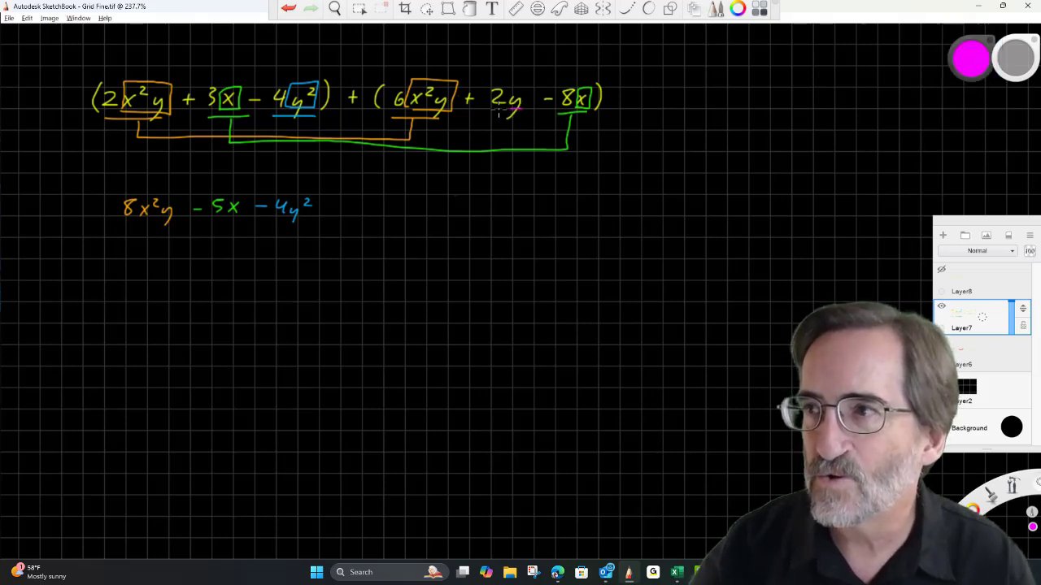
mouse_move(506, 93)
left_mouse_down()
mouse_move(527, 92)
mouse_move(504, 111)
mouse_move(520, 116)
left_mouse_up()
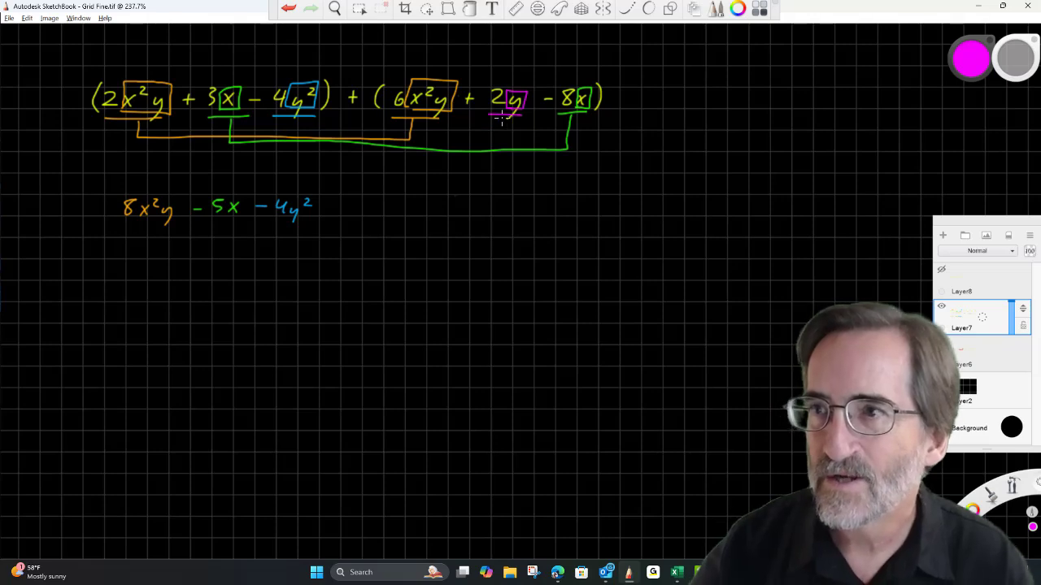
mouse_move(324, 208)
left_mouse_down()
mouse_move(363, 213)
mouse_move(356, 229)
left_mouse_up()
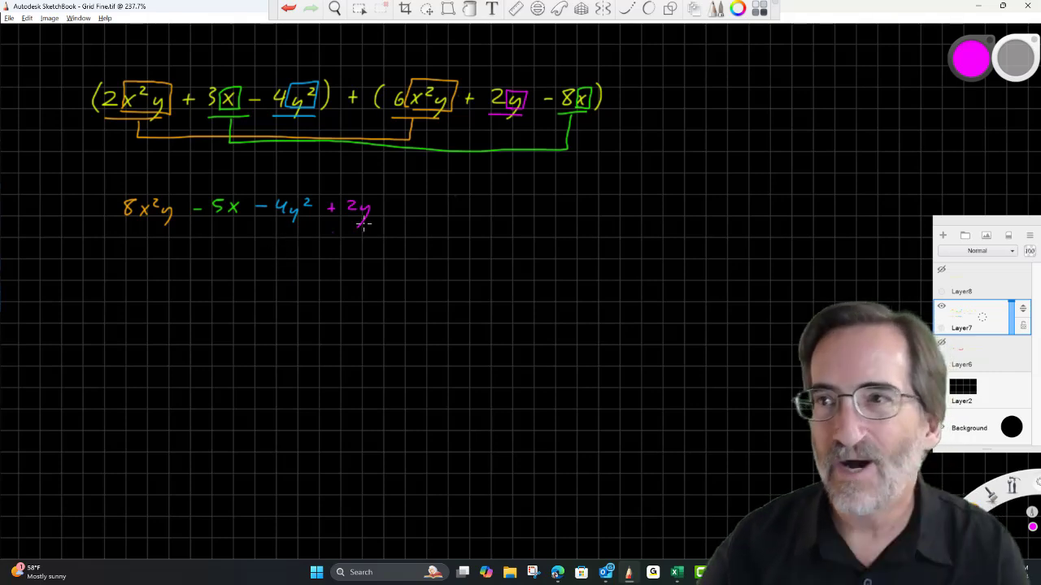
Draw a yellow box around 8x²y − 5x − 4y² + 2y.
left_click(971, 58)
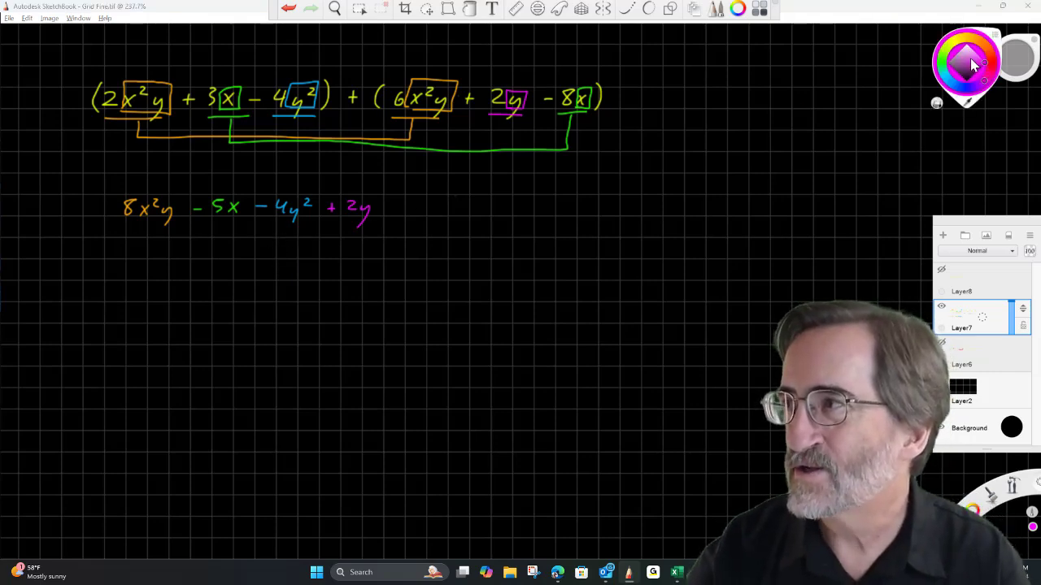
left_click(949, 47)
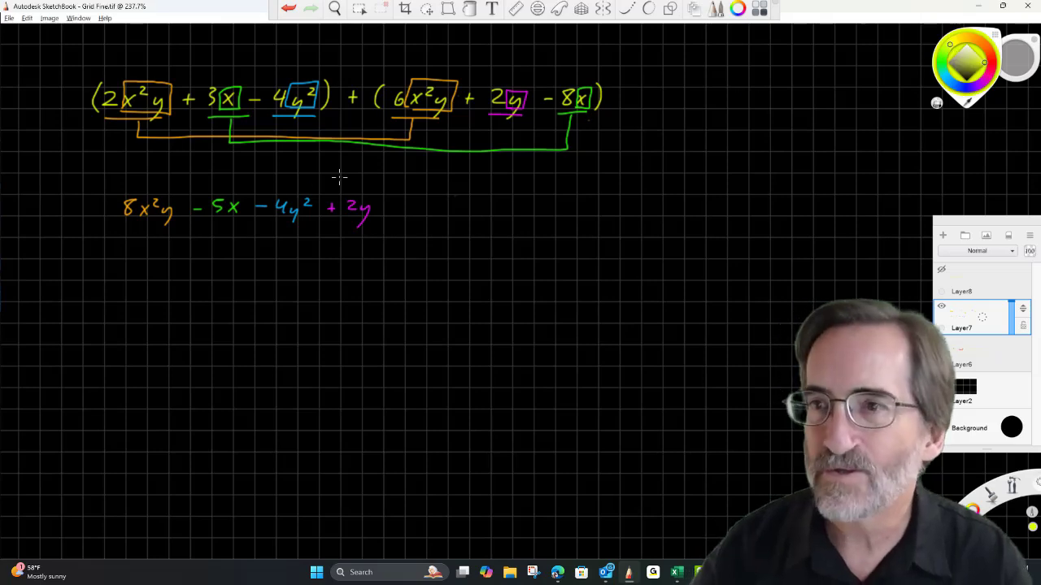
mouse_move(112, 224)
left_mouse_down()
mouse_move(385, 228)
mouse_move(387, 191)
mouse_move(153, 186)
mouse_move(107, 195)
mouse_move(107, 222)
left_mouse_up()
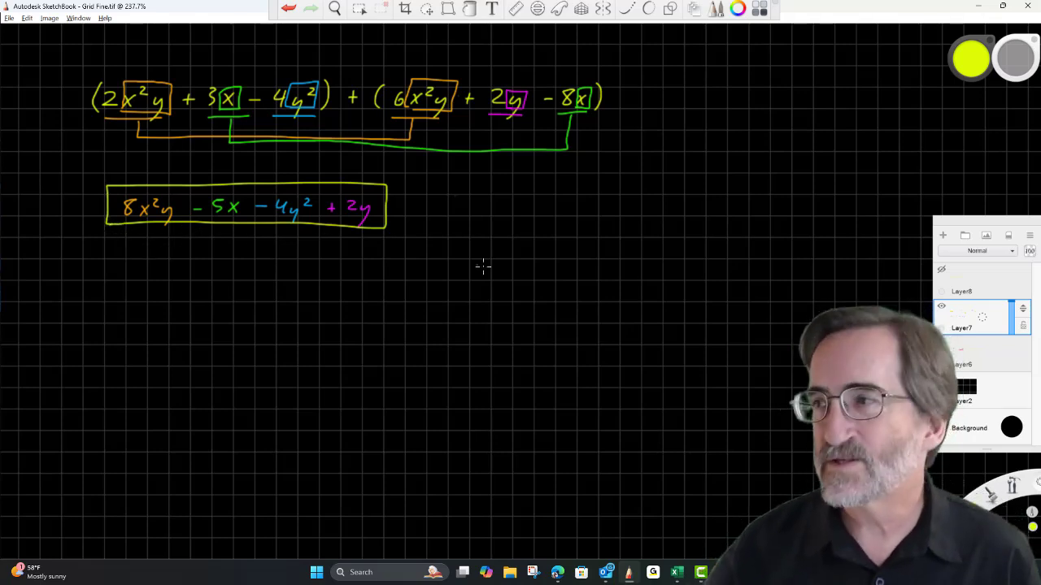
Hide Layer7 and show Layer8 with the subtraction problem (4x²−2x−3)−(8x²−6x+4).
left_click(943, 307)
left_click(941, 272)
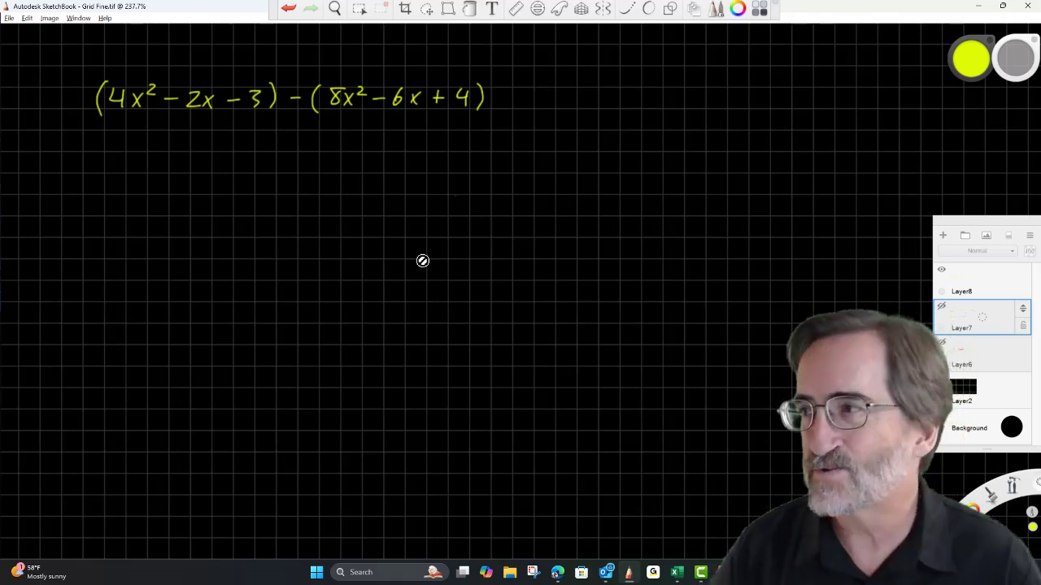
Select Layer8 and handwrite 5 − 4 to the right of the problem.
left_click(984, 285)
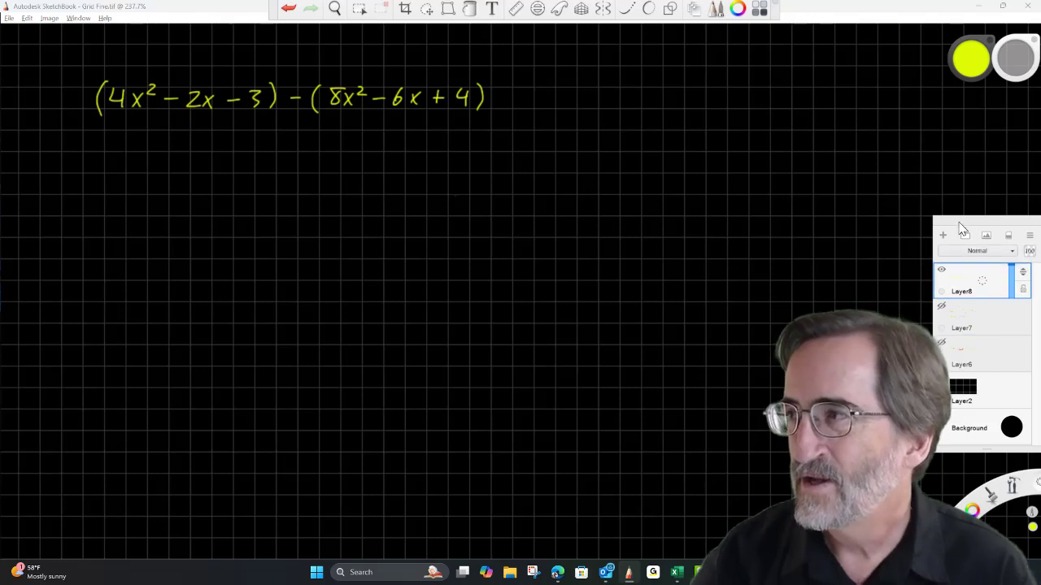
mouse_move(968, 69)
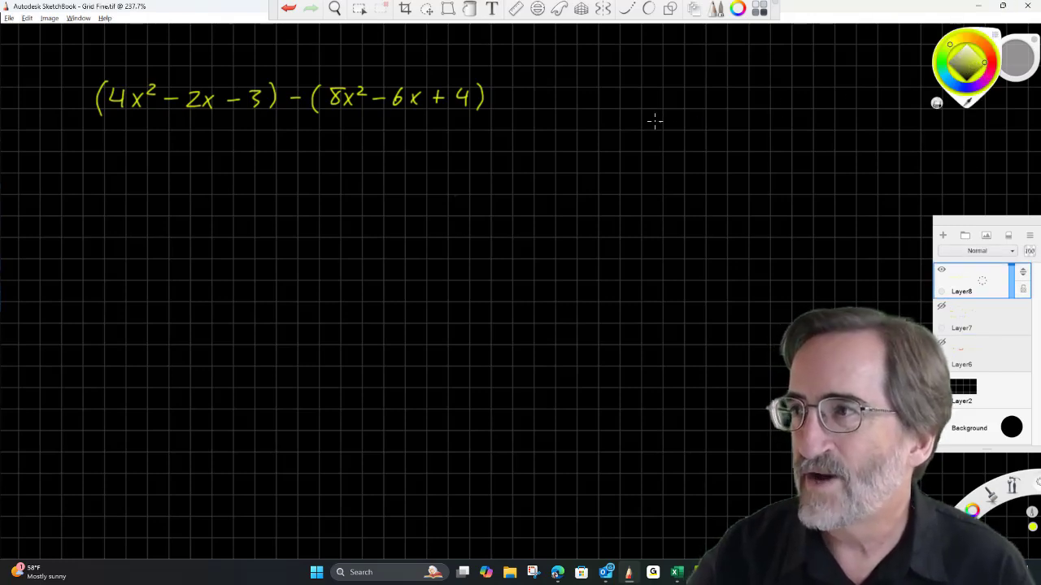
mouse_move(629, 107)
left_mouse_down()
mouse_move(635, 124)
mouse_move(693, 119)
left_mouse_up()
left_click_drag(689, 109, 688, 127)
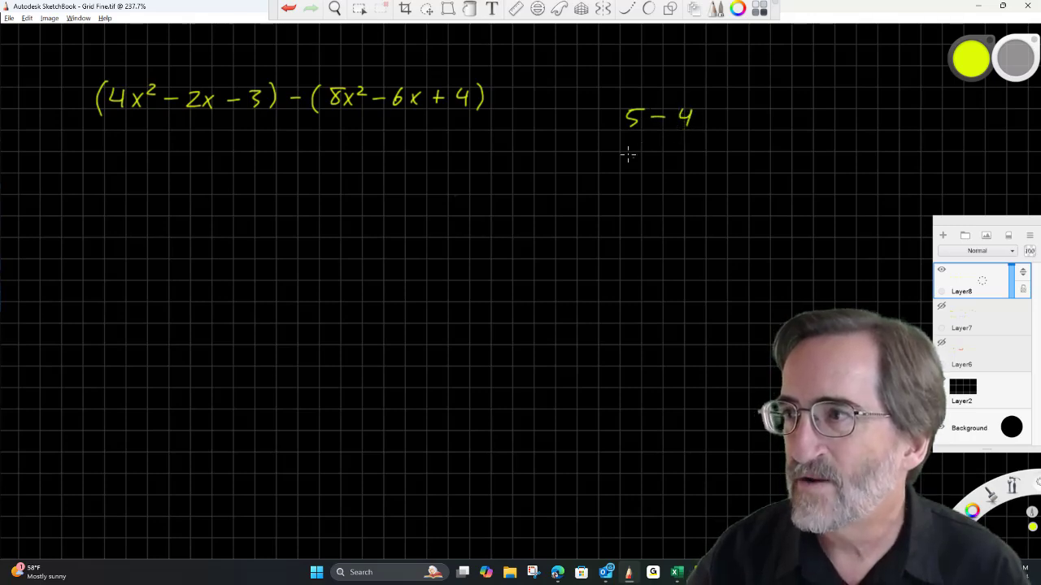
Write 5 + (−4) beneath 5 − 4.
left_click_drag(627, 153, 633, 167)
mouse_move(645, 159)
left_mouse_down()
mouse_move(659, 159)
mouse_move(652, 165)
left_mouse_up()
mouse_move(670, 151)
left_mouse_down()
mouse_move(667, 166)
mouse_move(698, 161)
left_mouse_up()
left_click_drag(696, 150, 702, 168)
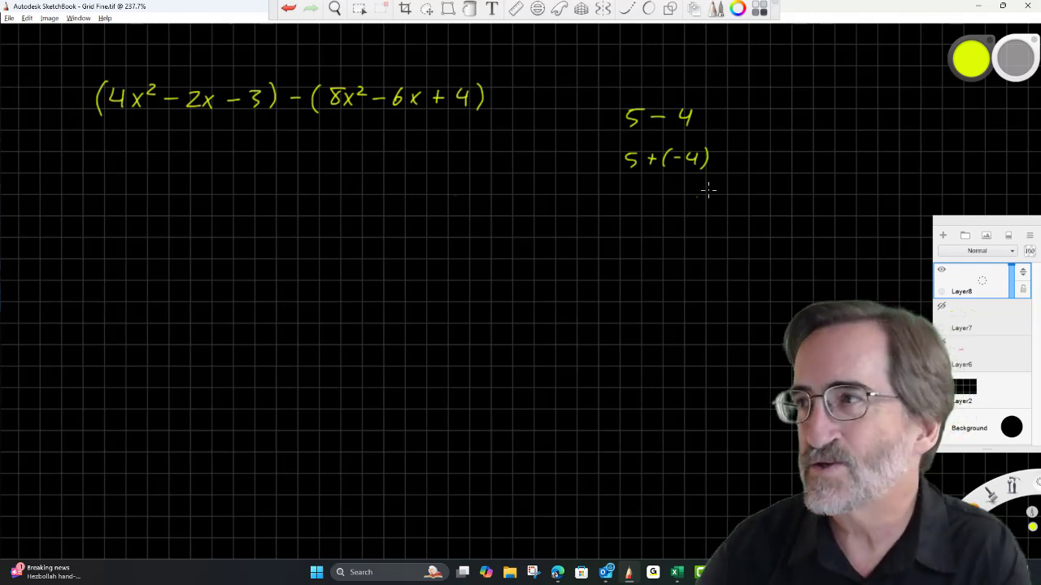
Circle the minus between the brackets in white and arc it onto the terms of (8x² − 6x + 4), then return to yellow.
left_click(972, 61)
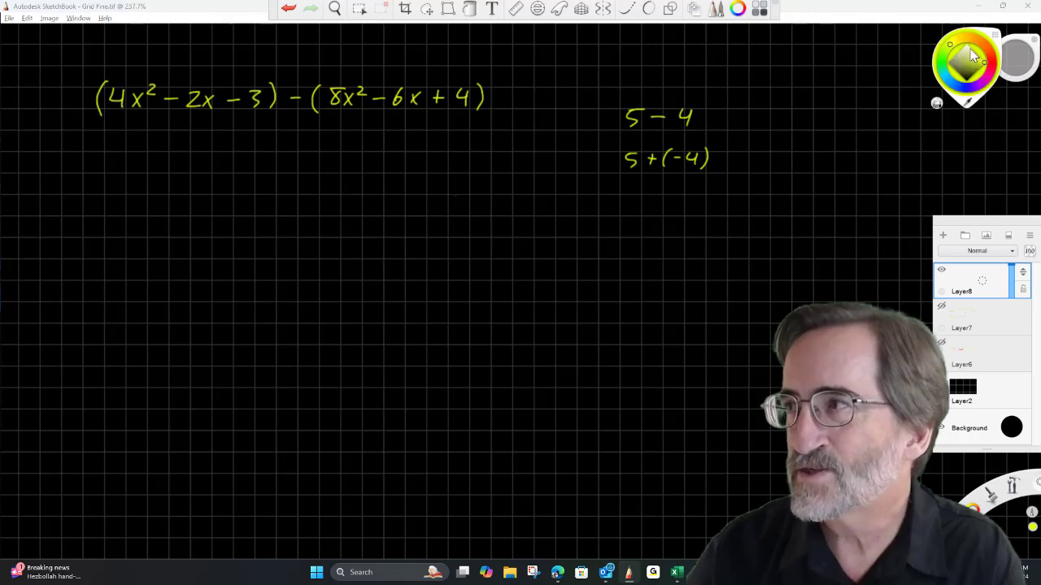
left_click(967, 45)
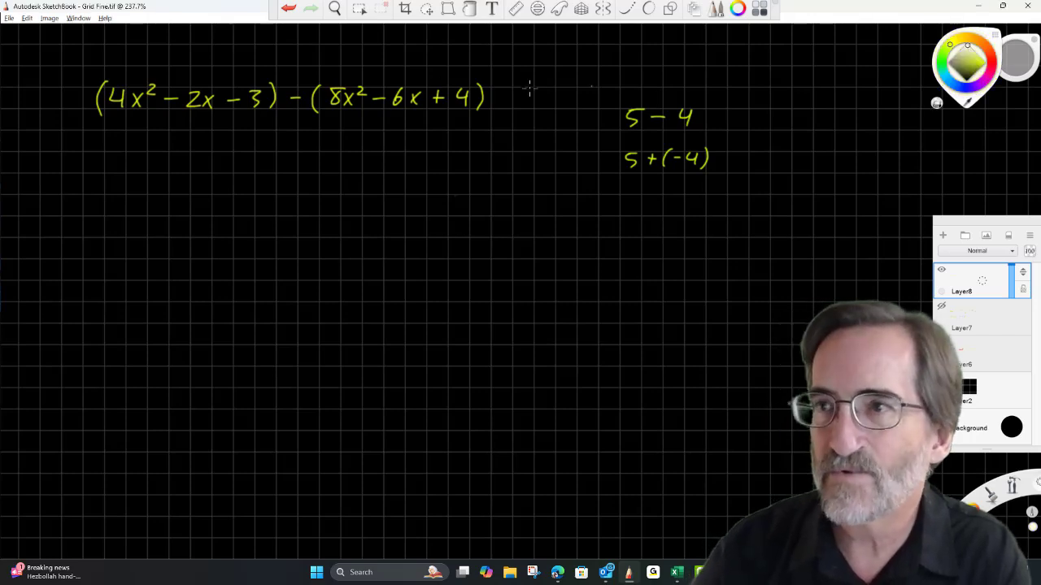
mouse_move(296, 83)
left_mouse_down()
mouse_move(286, 105)
mouse_move(302, 82)
mouse_move(335, 80)
mouse_move(325, 71)
mouse_move(401, 80)
left_mouse_up()
mouse_move(301, 81)
left_mouse_down()
mouse_move(343, 62)
mouse_move(413, 61)
mouse_move(448, 77)
left_mouse_up()
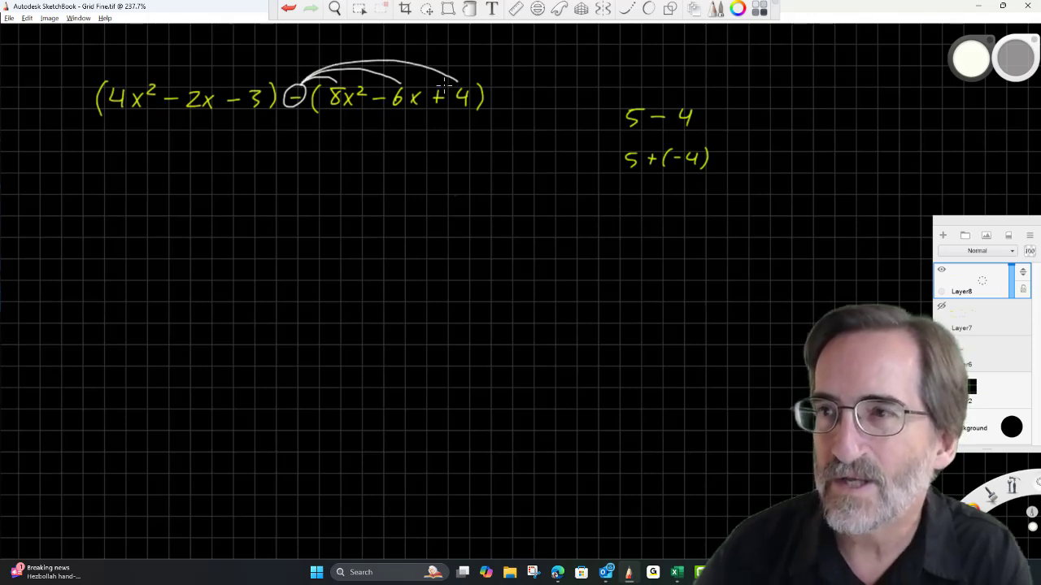
left_click(970, 65)
left_click(981, 63)
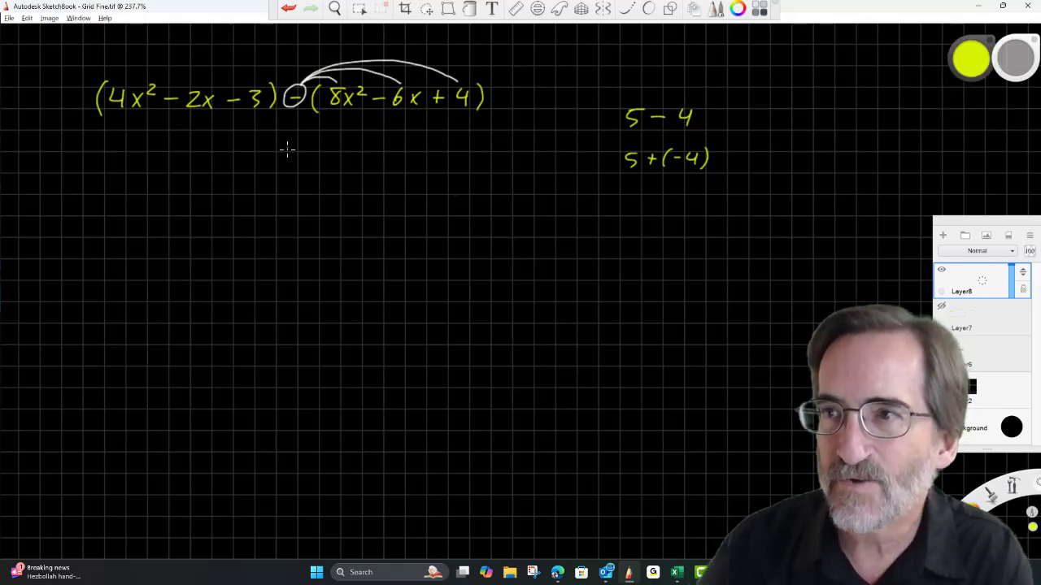
Write −8x² + 6x − 4 in yellow under the second bracket.
mouse_move(288, 162)
left_mouse_down()
mouse_move(325, 155)
mouse_move(330, 169)
left_mouse_up()
mouse_move(346, 151)
left_mouse_down()
mouse_move(376, 162)
mouse_move(370, 170)
mouse_move(390, 163)
left_mouse_up()
mouse_move(401, 157)
left_mouse_down()
mouse_move(413, 169)
mouse_move(403, 169)
mouse_move(461, 168)
left_mouse_up()
left_click_drag(458, 157, 458, 173)
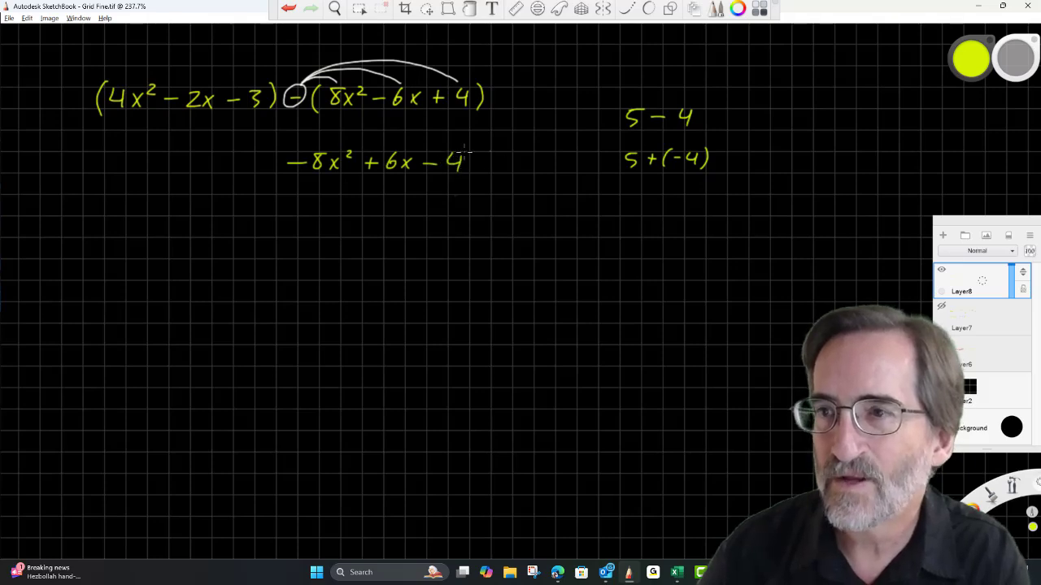
Write 4x² − 2x − 3 to its left under the first bracket.
left_click_drag(113, 152, 120, 172)
mouse_move(127, 160)
left_mouse_down()
mouse_move(138, 171)
mouse_move(128, 171)
mouse_move(153, 162)
mouse_move(203, 171)
left_mouse_up()
mouse_move(203, 162)
left_mouse_down()
mouse_move(194, 171)
mouse_move(255, 159)
mouse_move(249, 172)
left_mouse_up()
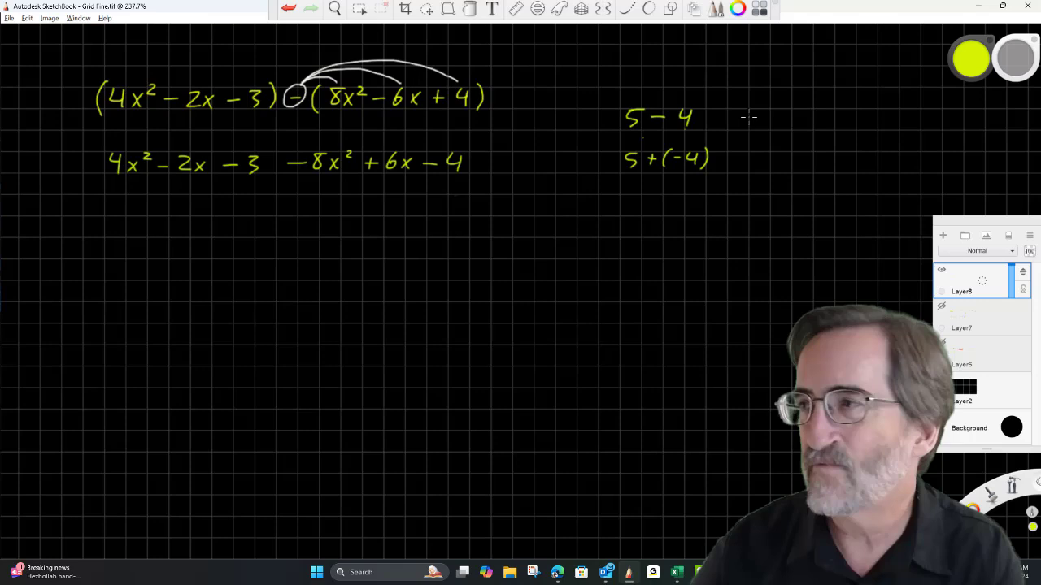
left_click(971, 59)
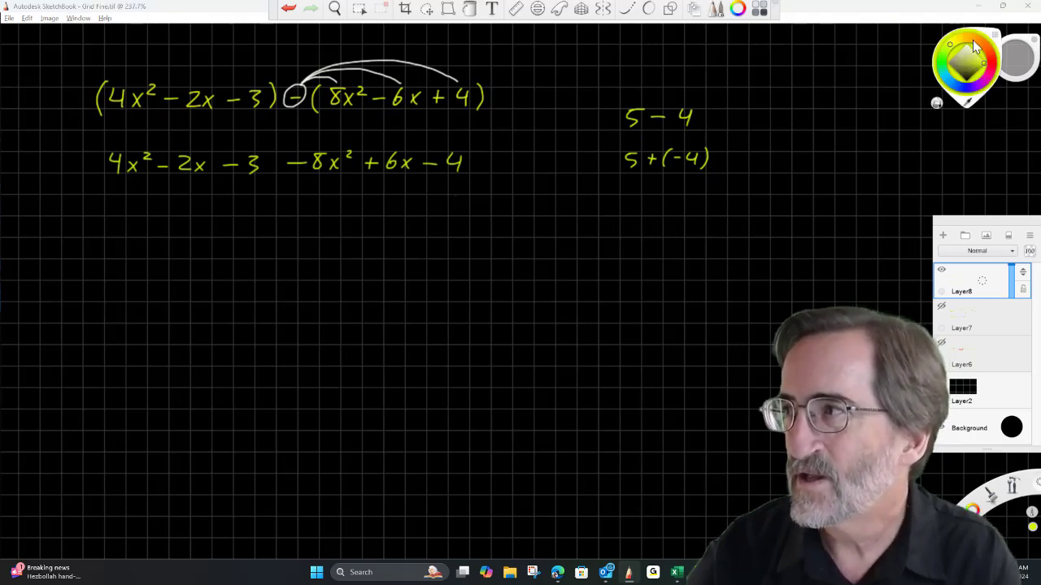
In orange, box and bracket the x² terms 4x² and −8x², writing −4x² below.
left_click(972, 39)
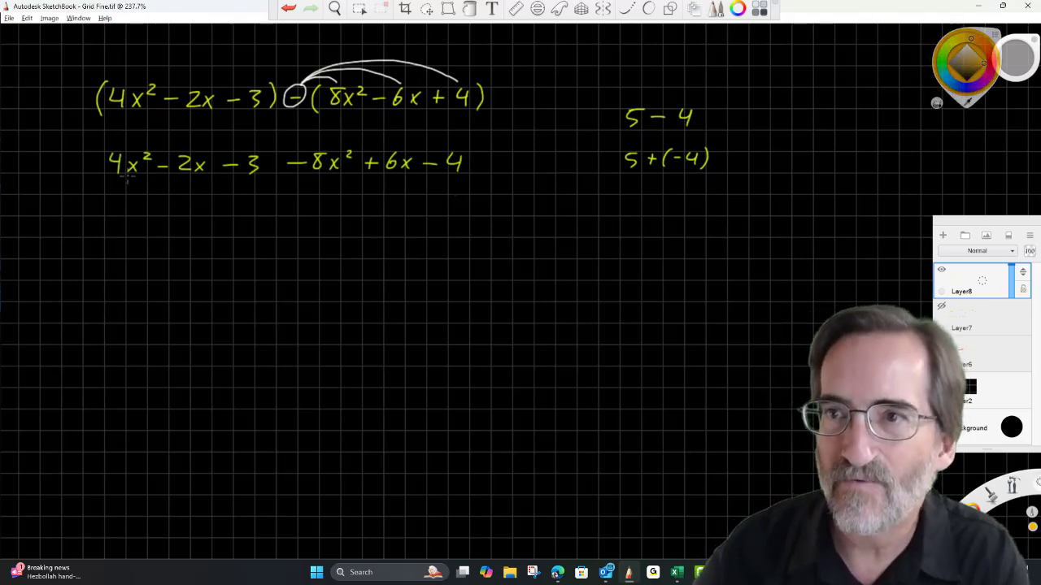
mouse_move(124, 174)
left_mouse_down()
mouse_move(152, 174)
mouse_move(154, 151)
mouse_move(122, 169)
mouse_move(149, 181)
left_mouse_up()
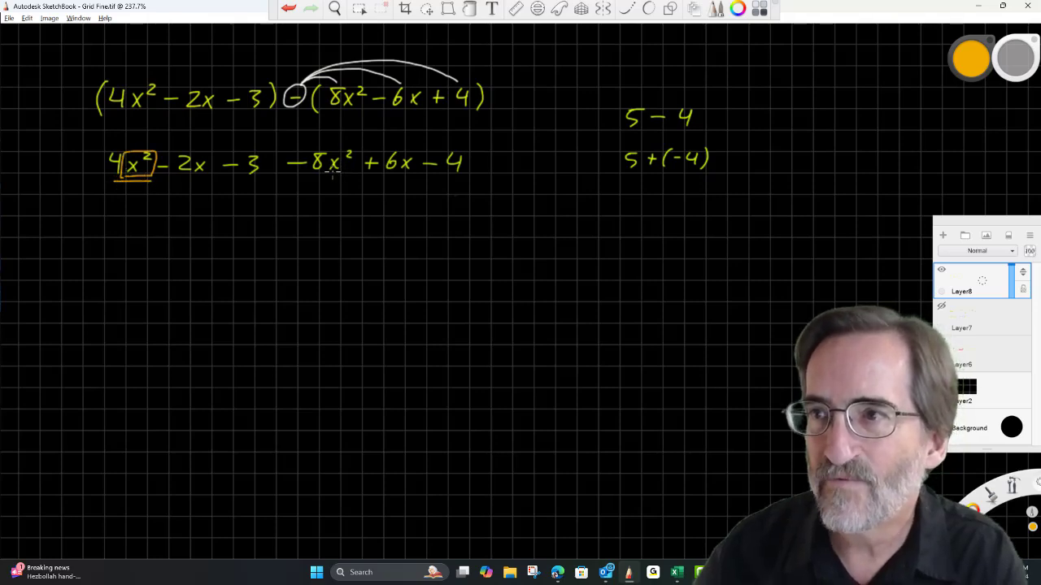
mouse_move(352, 153)
left_mouse_down()
mouse_move(329, 174)
mouse_move(351, 150)
left_mouse_up()
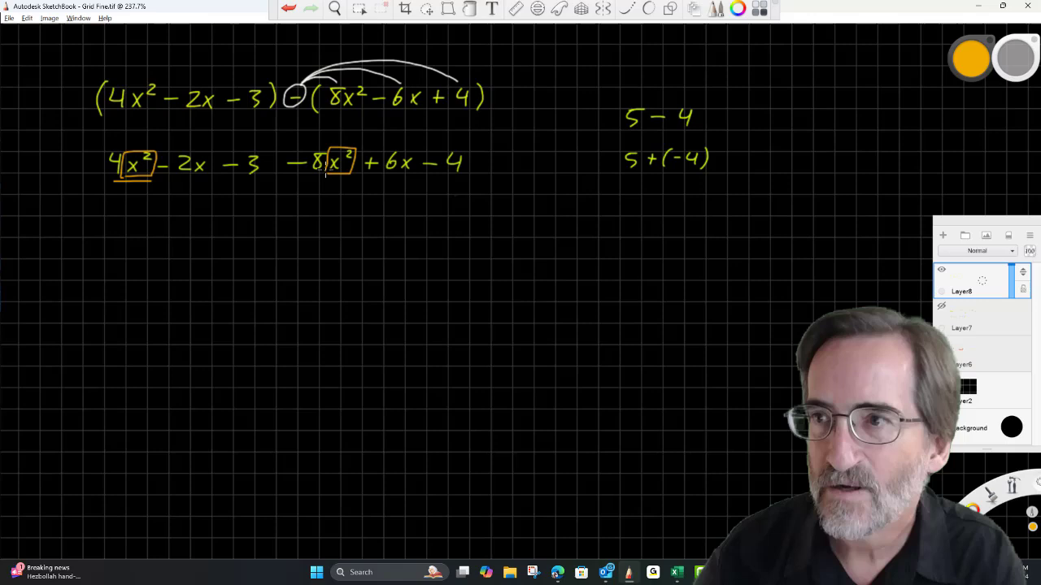
left_click_drag(299, 176, 354, 175)
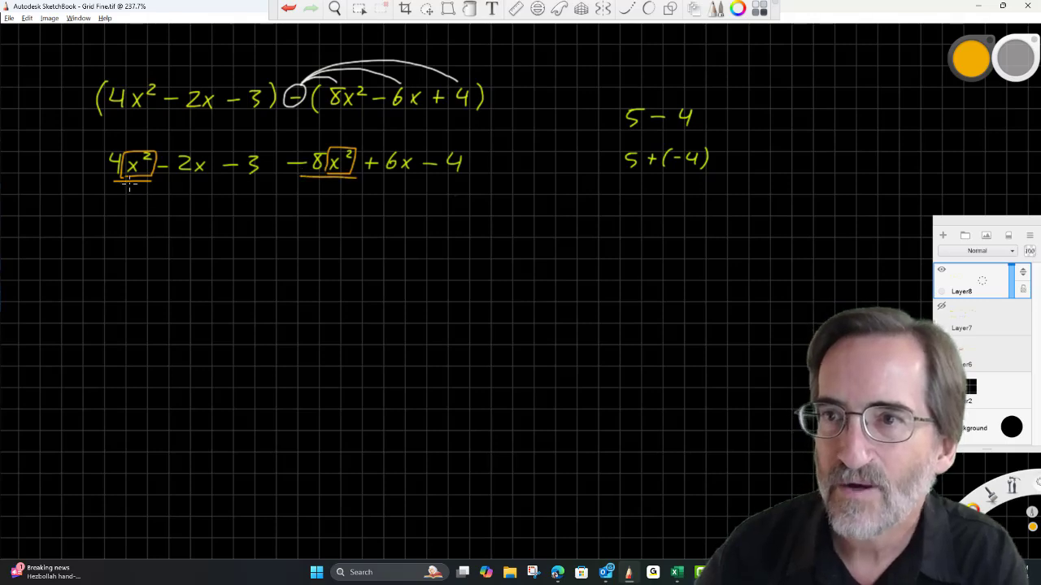
mouse_move(128, 185)
left_mouse_down()
mouse_move(309, 194)
mouse_move(327, 182)
left_mouse_up()
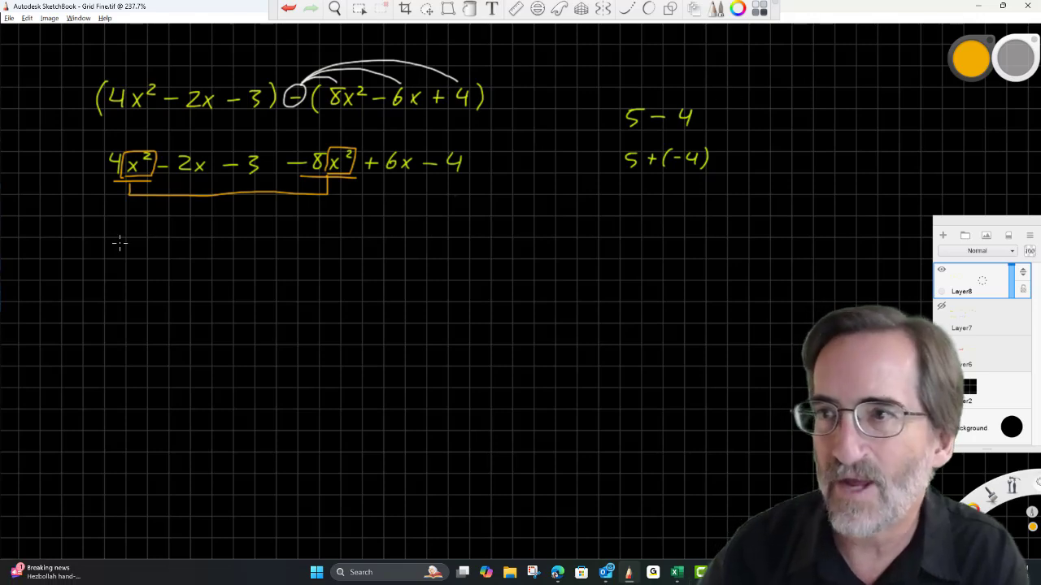
mouse_move(135, 241)
left_mouse_down()
mouse_move(141, 256)
mouse_move(154, 255)
left_mouse_up()
mouse_move(154, 244)
left_mouse_down()
mouse_move(146, 255)
mouse_move(165, 251)
left_mouse_up()
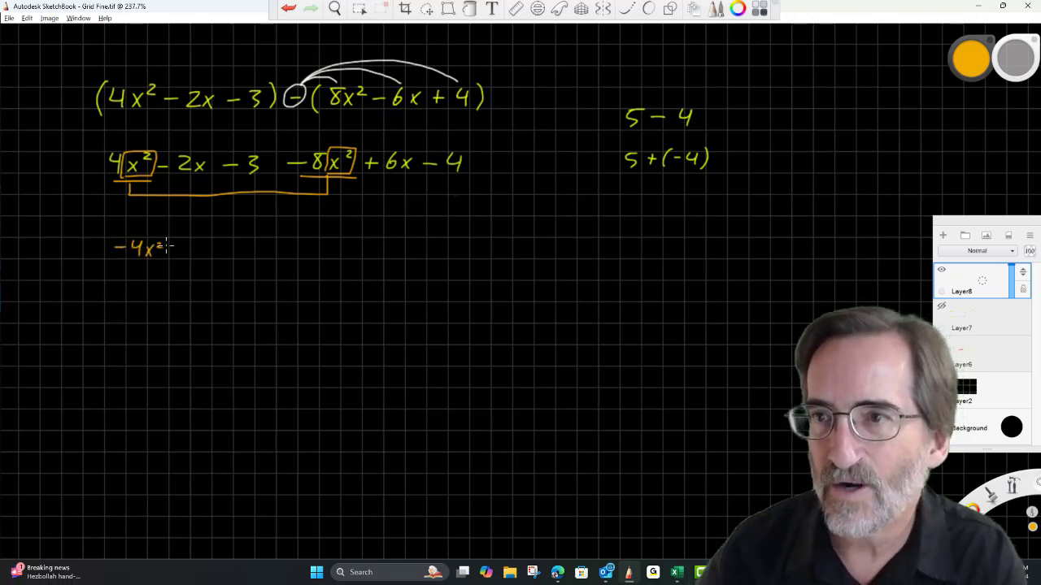
In red, box and bracket the x terms −2x and 6x, writing +4x after −4x².
left_click(971, 63)
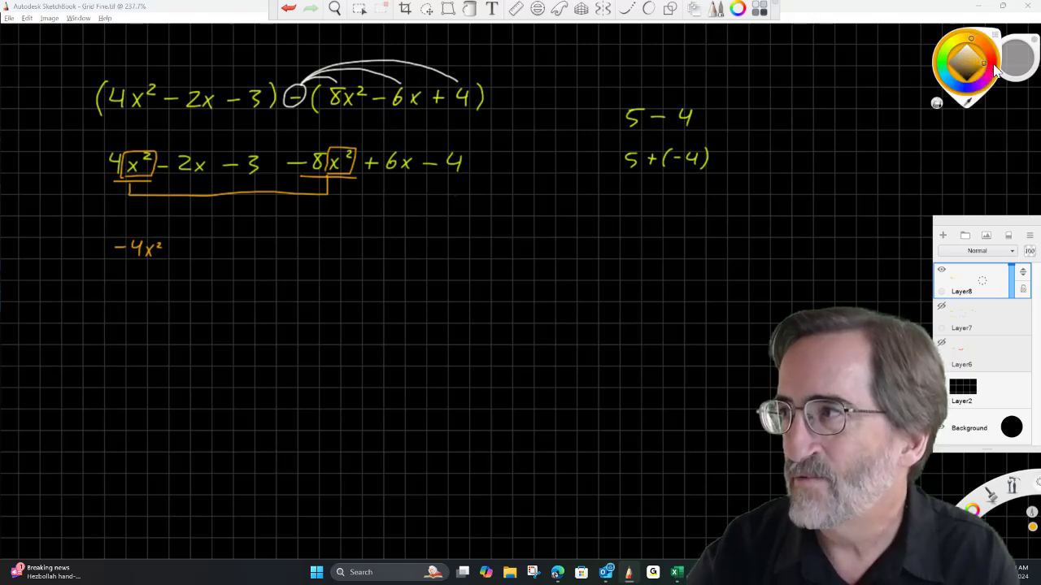
left_click(987, 64)
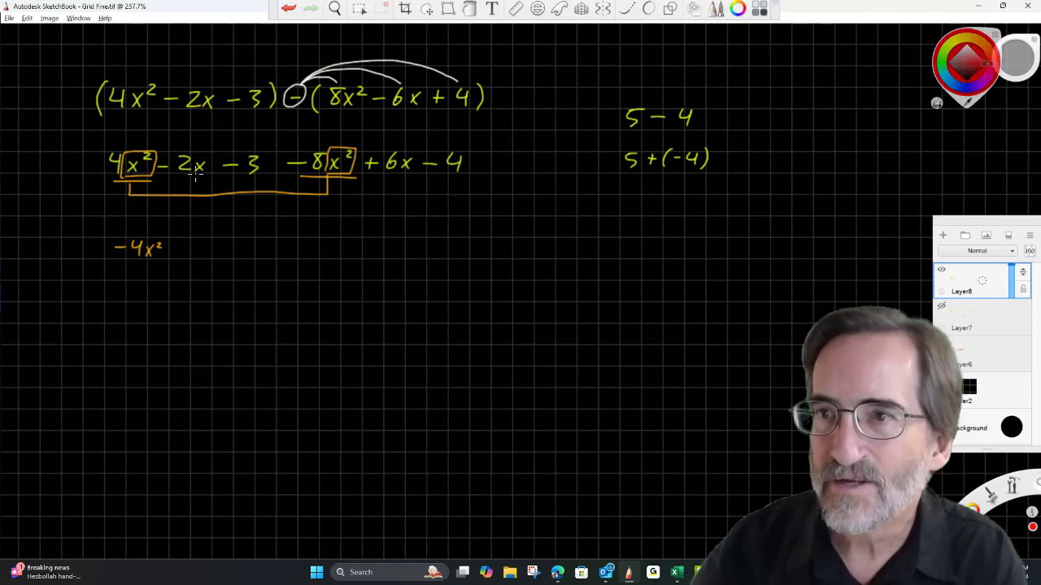
left_click_drag(195, 154, 211, 176)
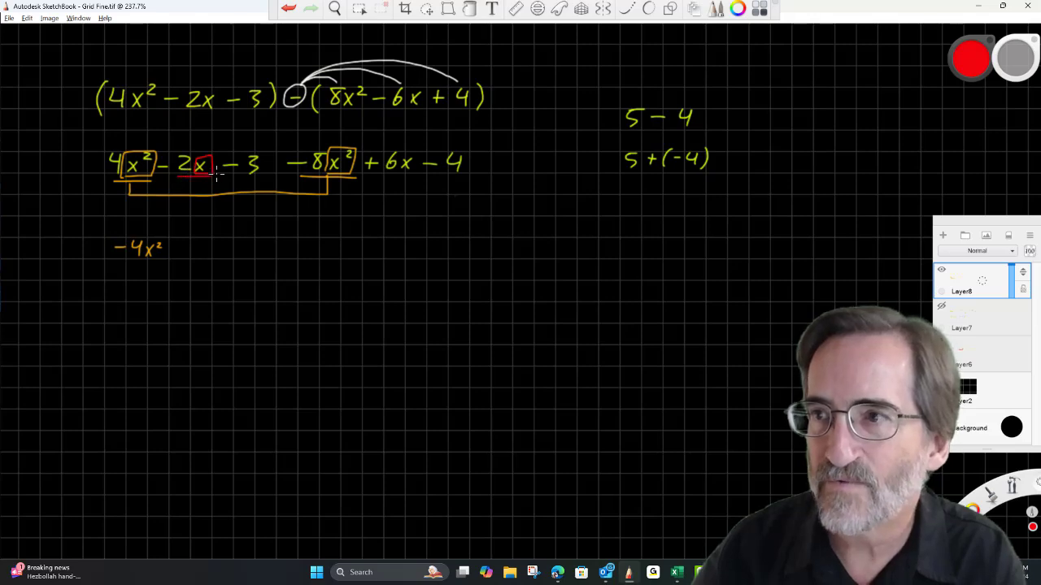
mouse_move(399, 172)
left_mouse_down()
mouse_move(418, 159)
mouse_move(405, 152)
mouse_move(397, 172)
mouse_move(418, 176)
left_mouse_up()
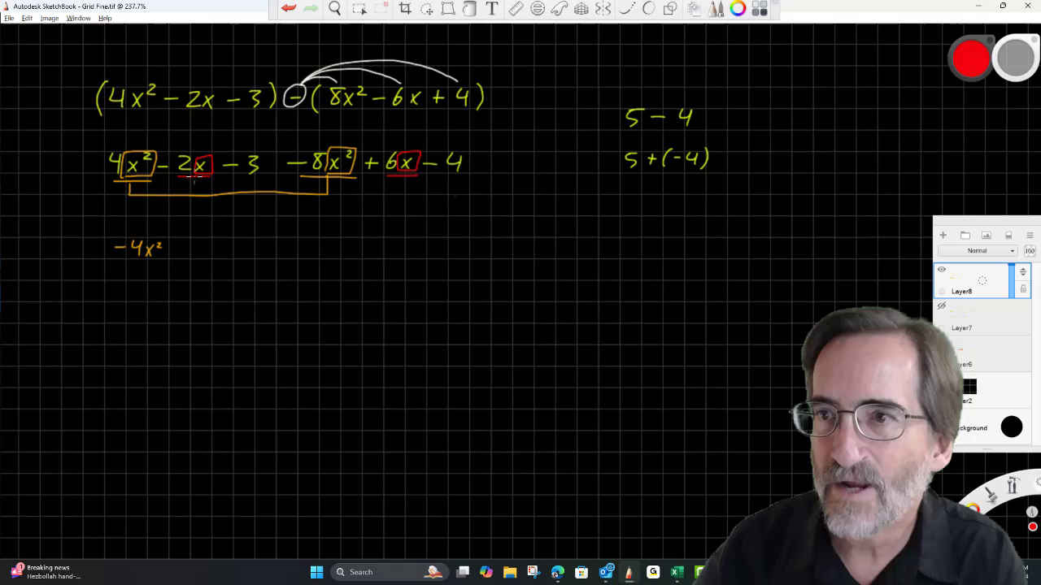
mouse_move(192, 183)
left_mouse_down()
mouse_move(192, 201)
mouse_move(395, 201)
mouse_move(405, 176)
left_mouse_up()
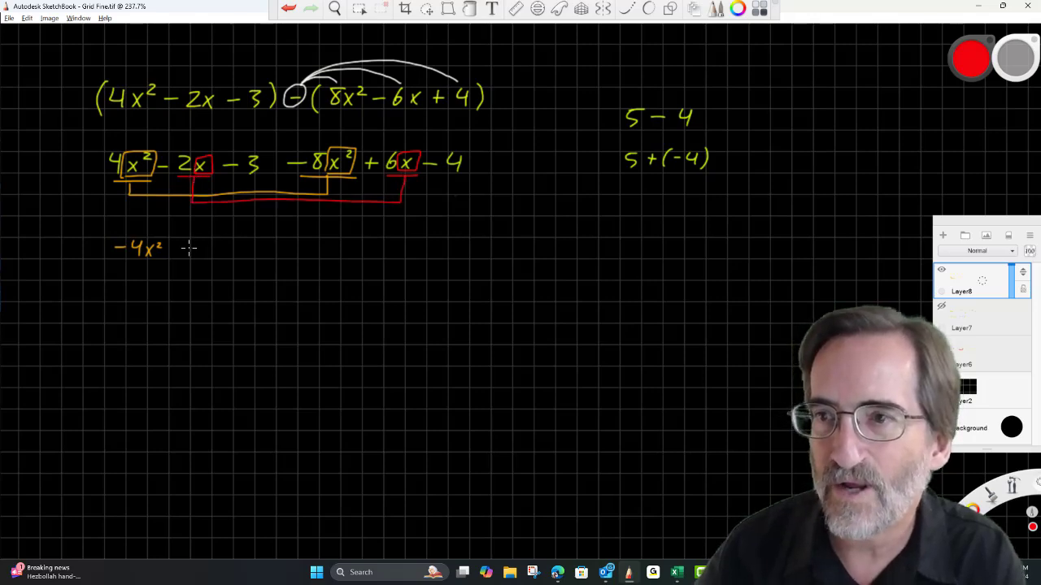
left_click_drag(188, 242, 188, 256)
left_click_drag(182, 248, 215, 250)
mouse_move(213, 241)
left_mouse_down()
mouse_move(213, 256)
mouse_move(233, 256)
left_mouse_up()
left_click_drag(233, 246, 225, 255)
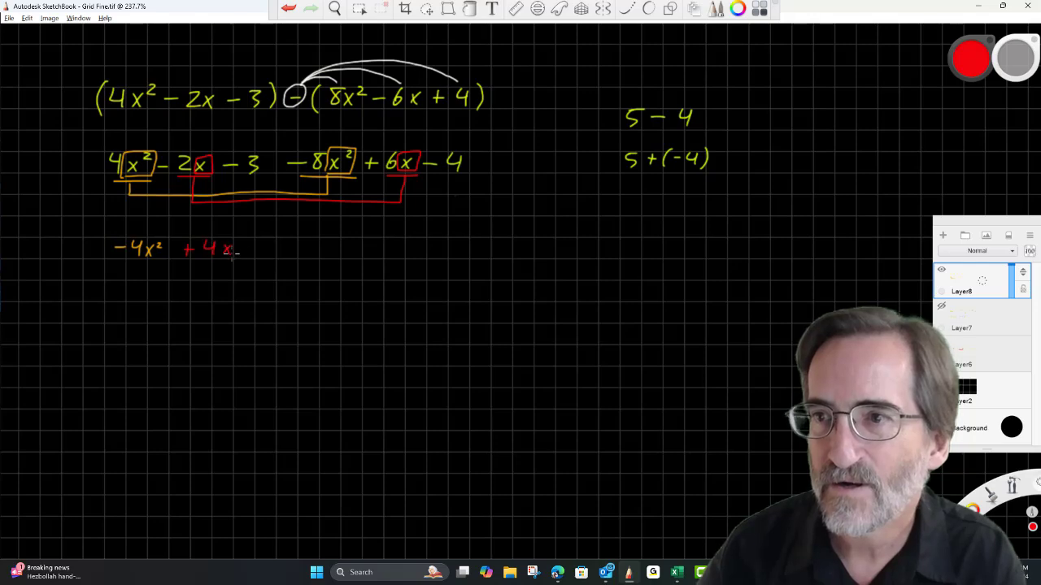
In blue, underline the constants −3 and −4 and bracket them together.
left_click(970, 53)
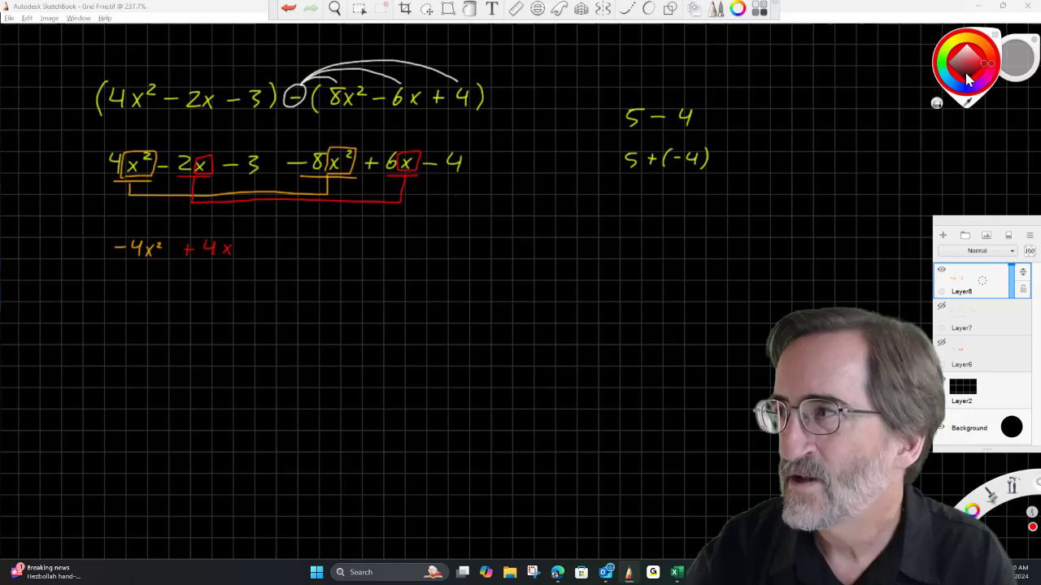
left_click(954, 84)
left_click_drag(242, 175, 264, 176)
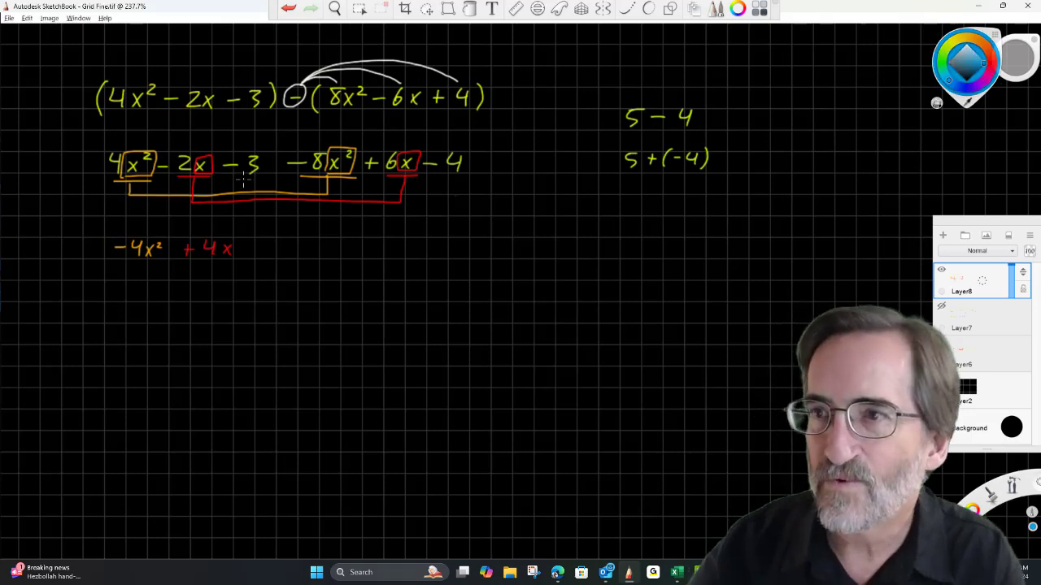
left_click_drag(438, 175, 459, 176)
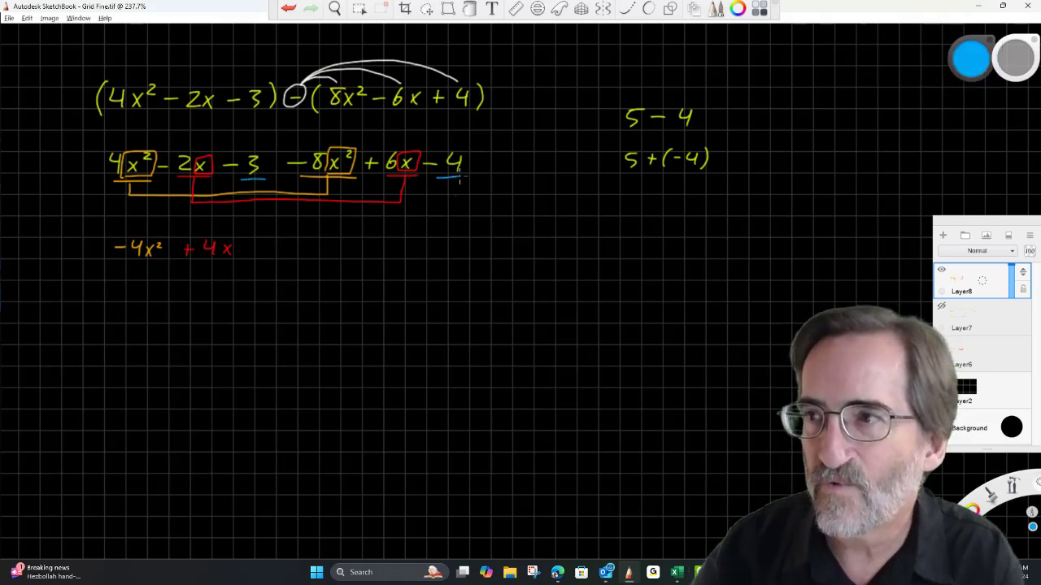
left_click_drag(257, 181, 257, 205)
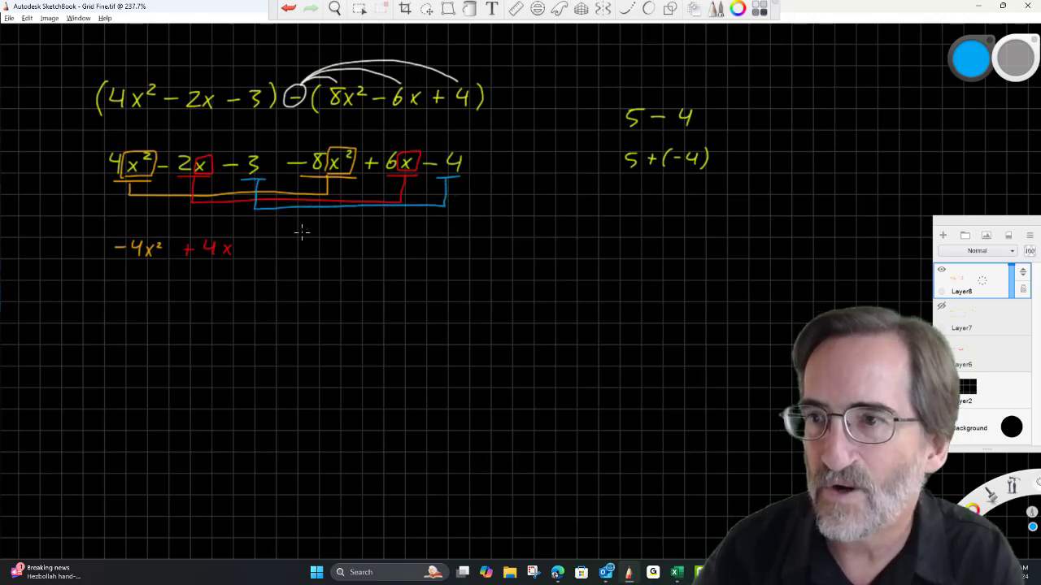
left_click(972, 65)
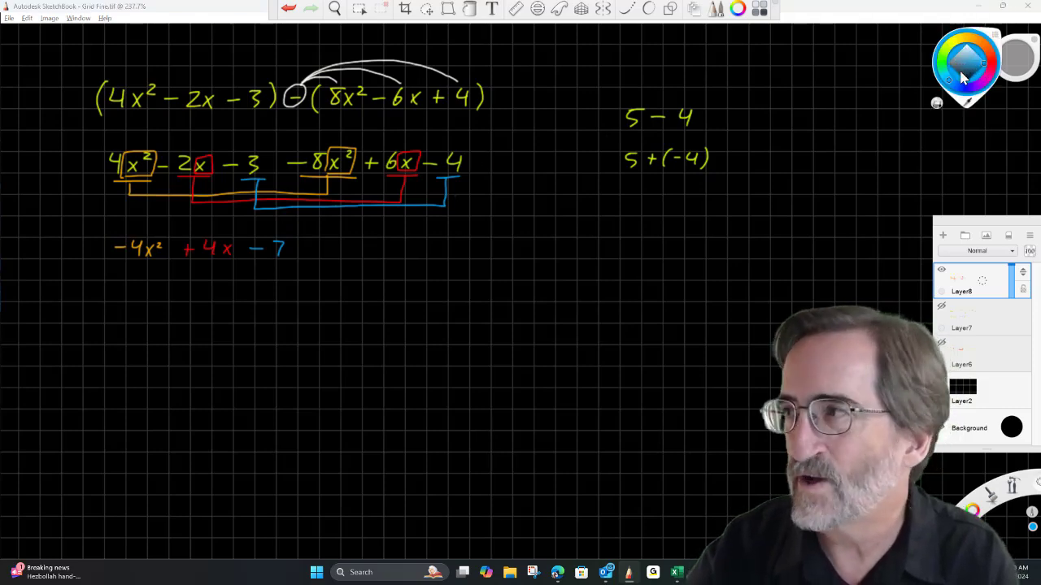
left_click(949, 43)
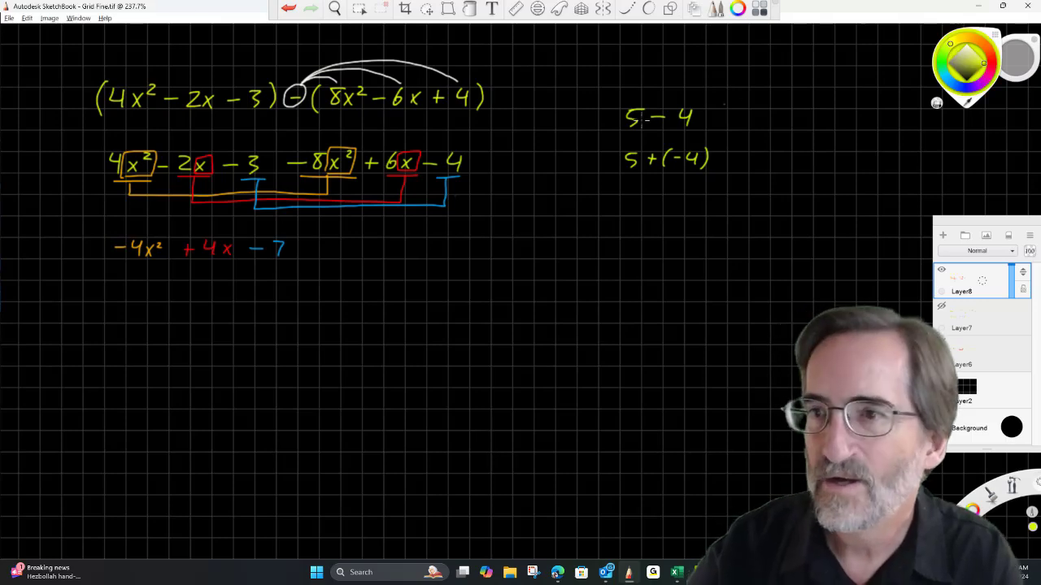
Box −4x² + 4x − 7 in yellow and write 'Decreasing order of exponents' beneath it.
mouse_move(122, 262)
left_mouse_down()
mouse_move(244, 262)
mouse_move(301, 250)
mouse_move(126, 232)
left_mouse_up()
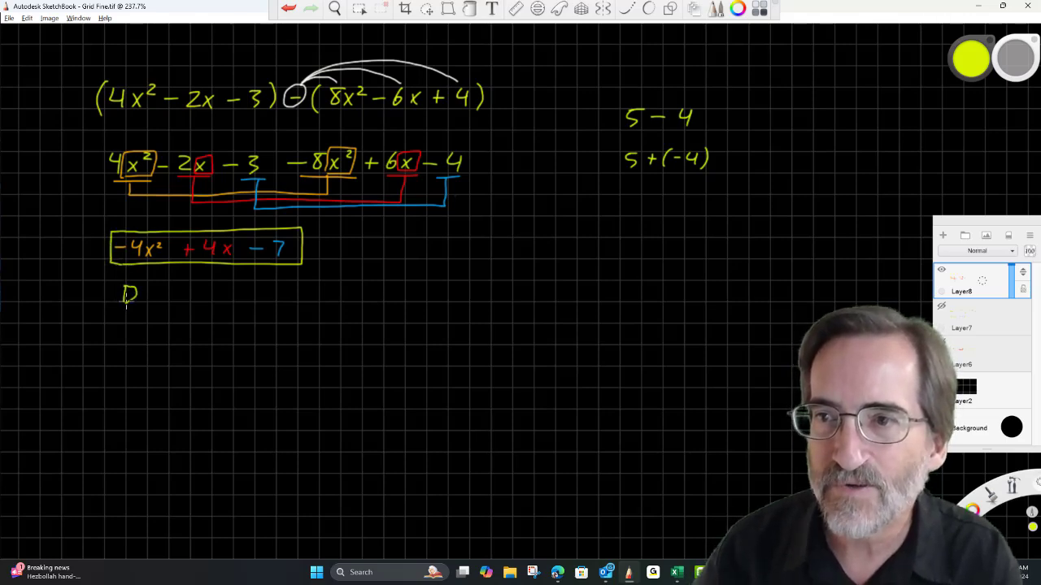
left_click_drag(141, 299, 167, 298)
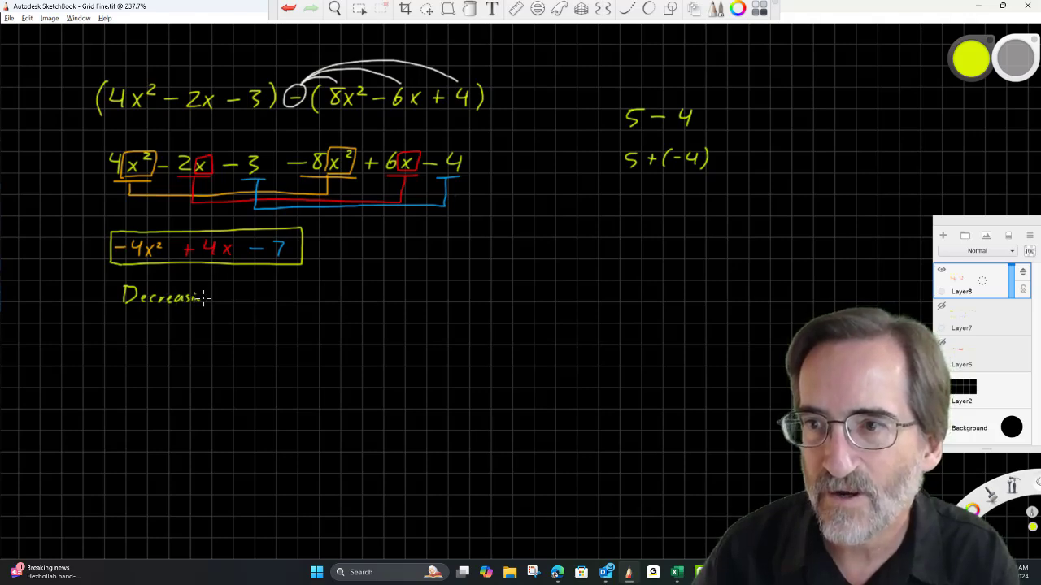
left_click_drag(241, 291, 257, 294)
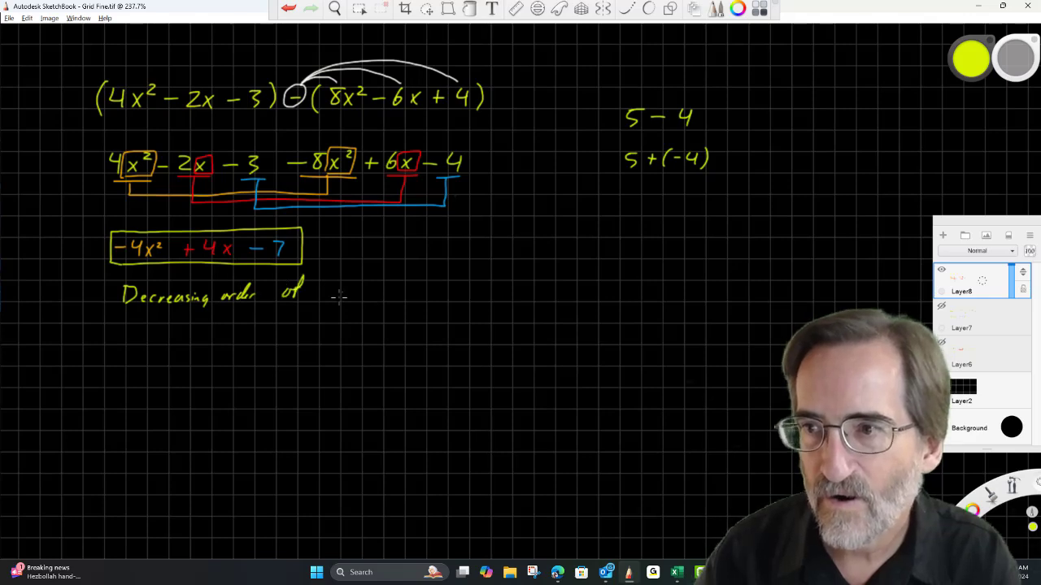
mouse_move(345, 287)
left_mouse_down()
mouse_move(410, 298)
mouse_move(408, 308)
left_mouse_up()
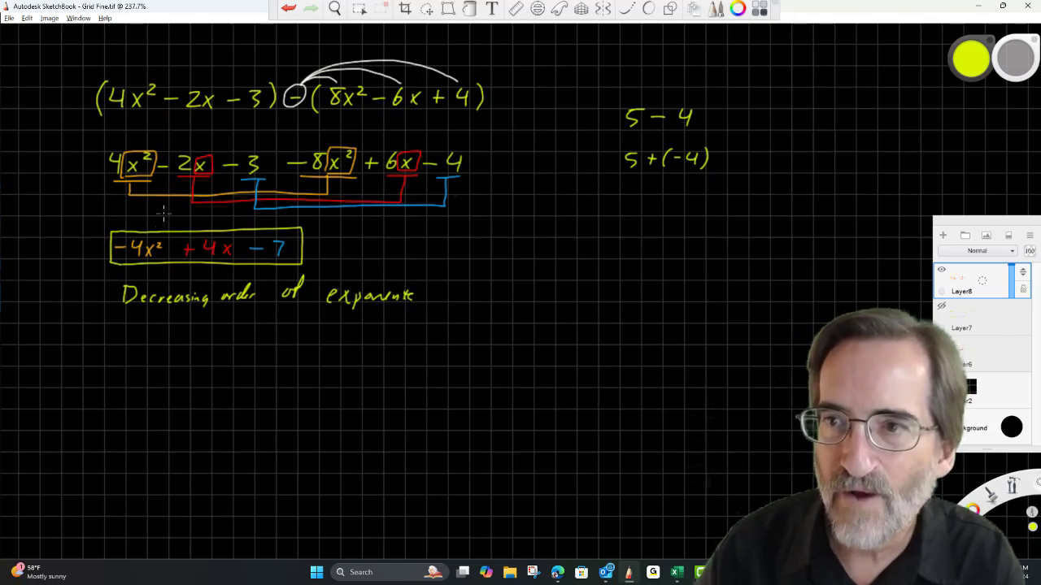
Draw arrows down onto −4x², +4x and −7.
left_click_drag(163, 213, 168, 229)
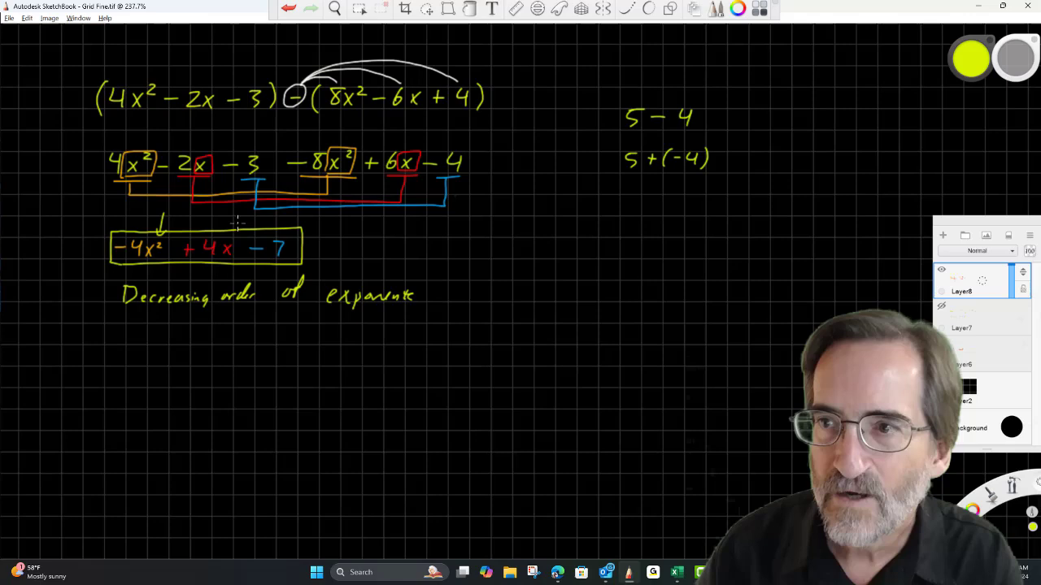
left_click_drag(241, 217, 242, 230)
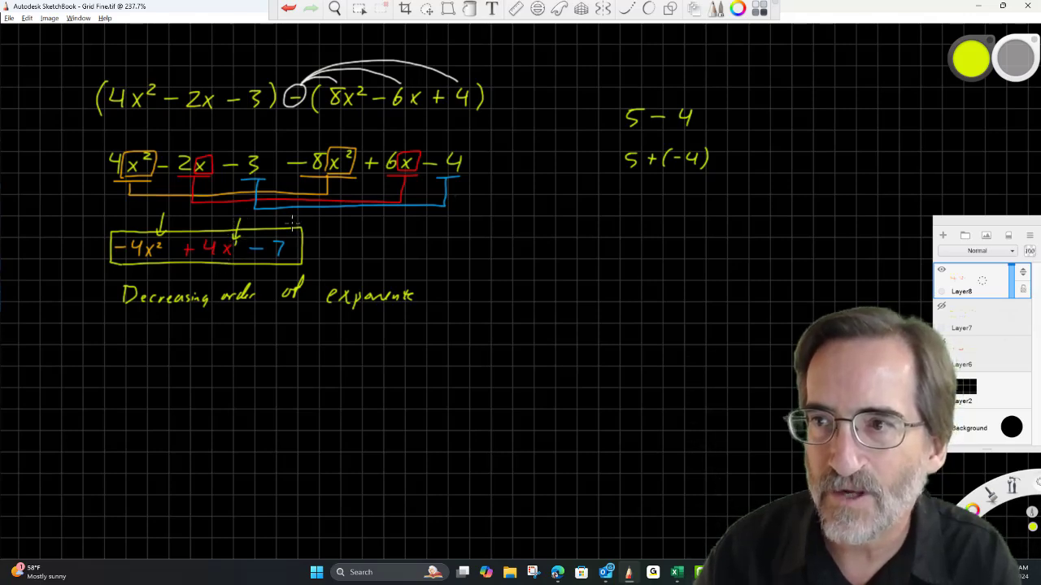
left_click_drag(290, 223, 292, 239)
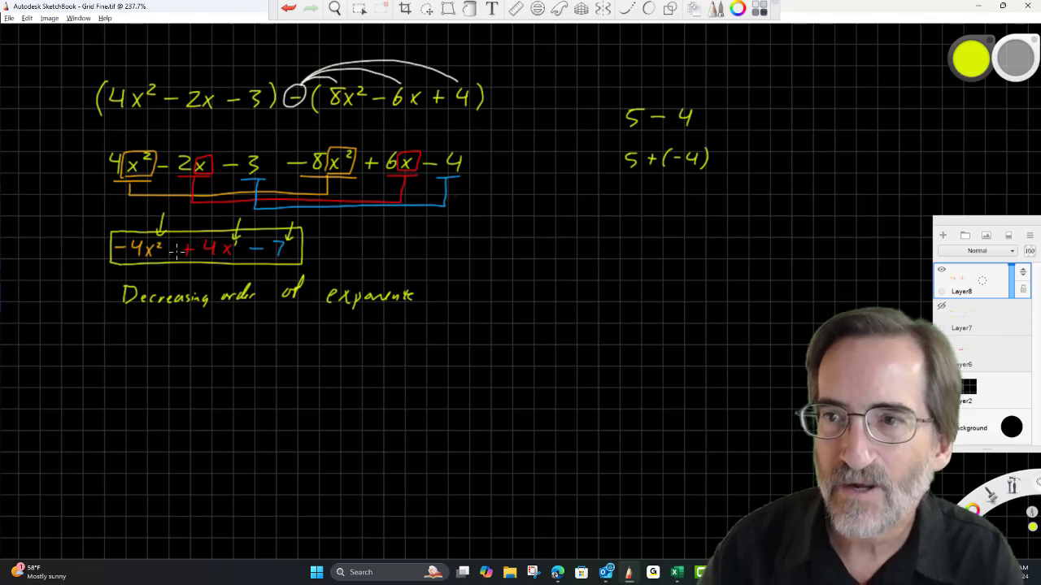